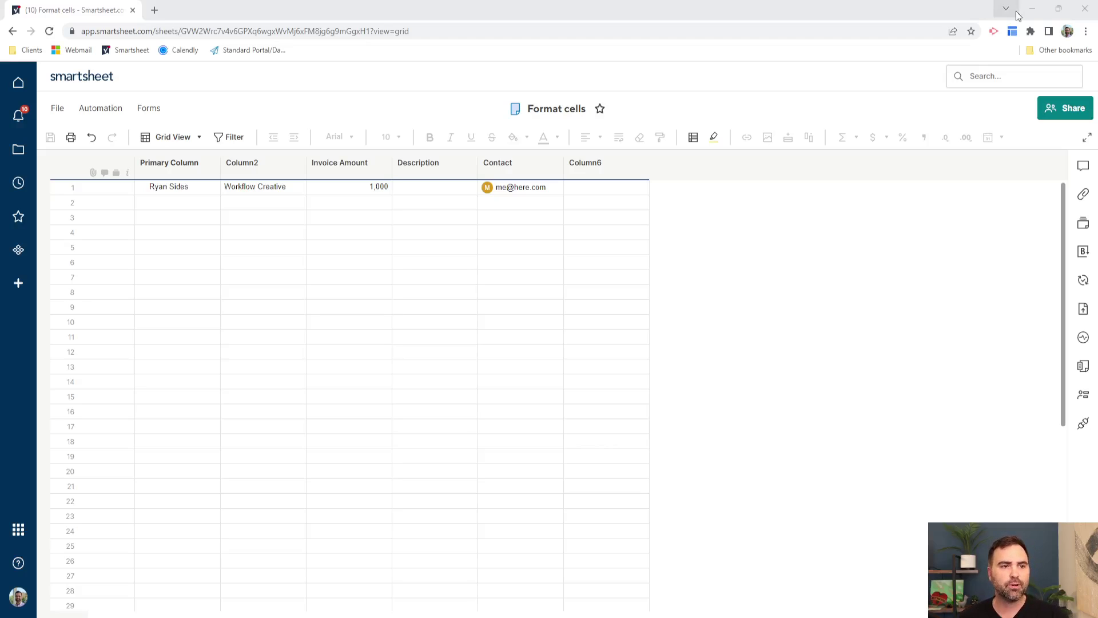
Link the row 1 cell of Column6 to the row 4 Company cell in the 1_Prospective Clients2 sheet.
left_click(493, 165)
left_click(551, 230)
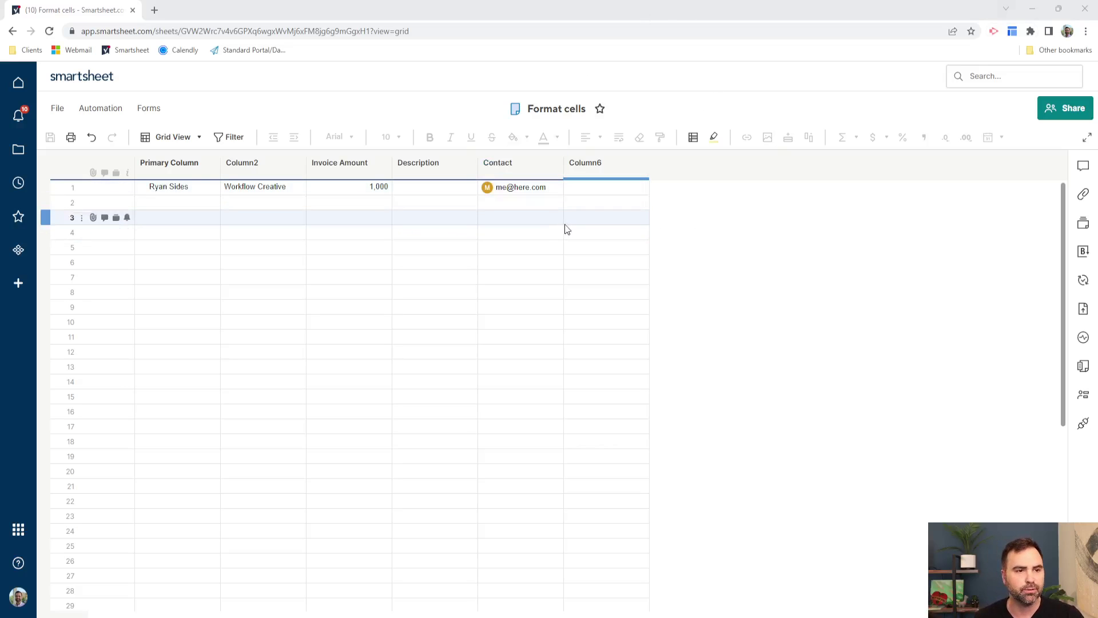
left_click(605, 188)
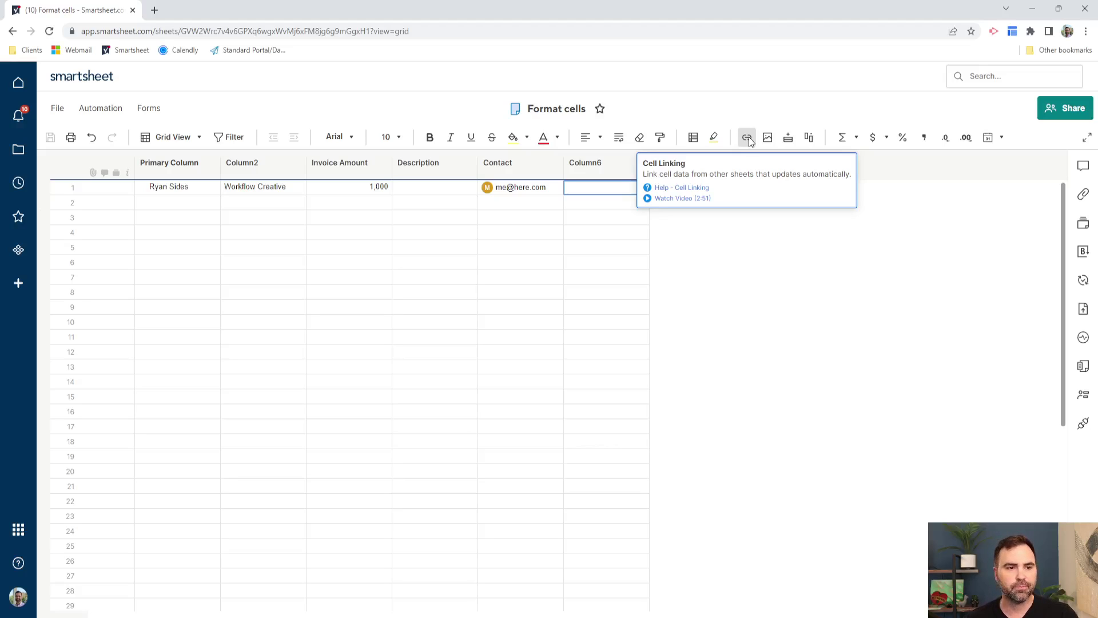
left_click(747, 138)
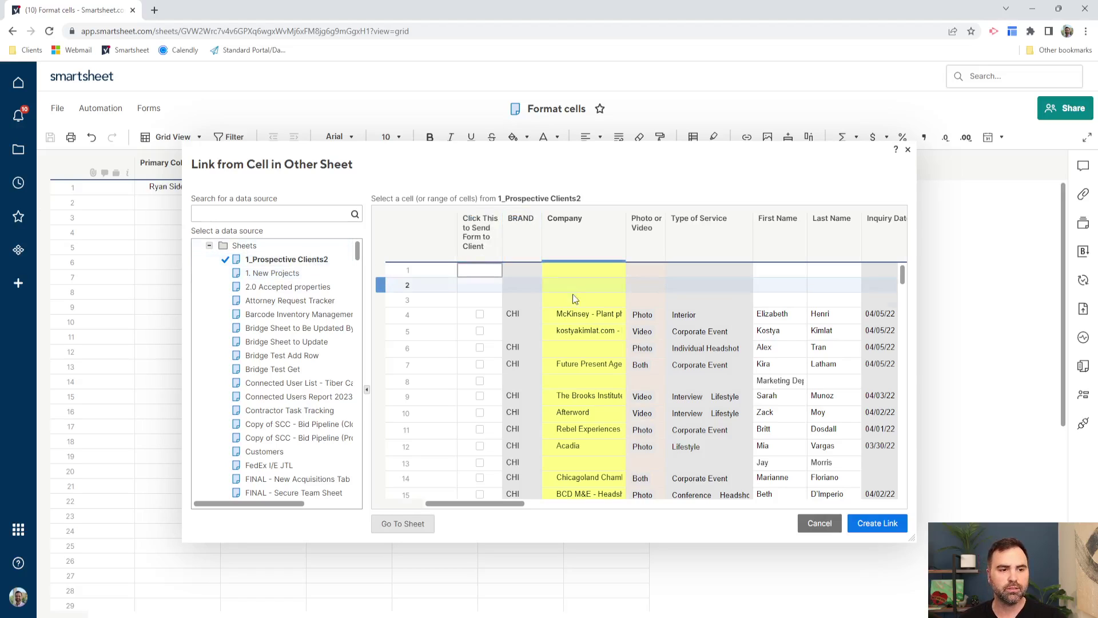
left_click(585, 310)
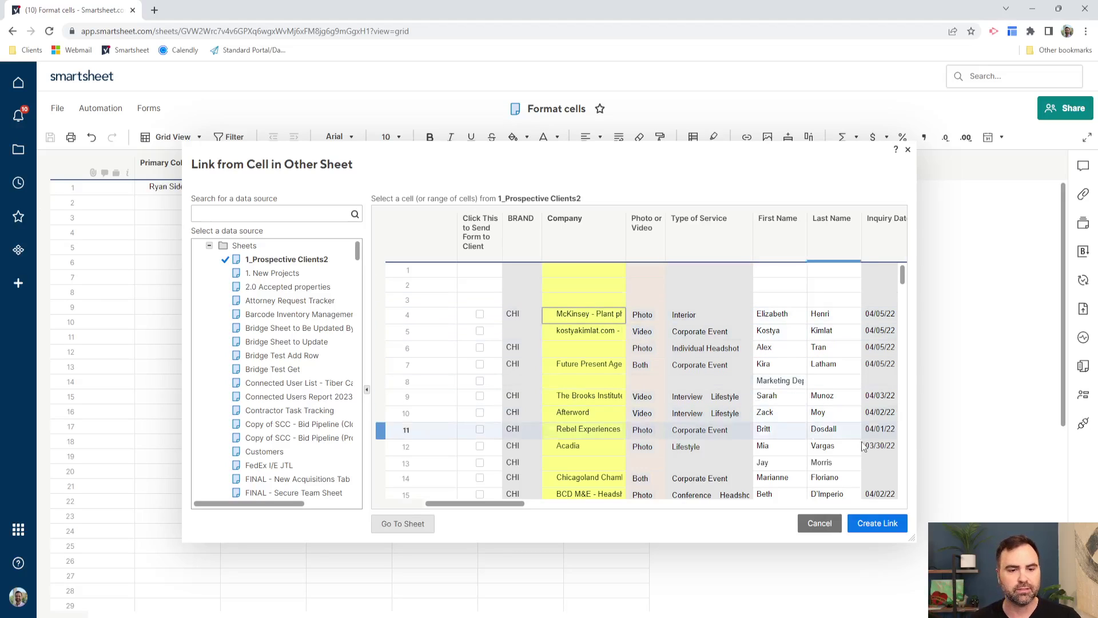
left_click(876, 524)
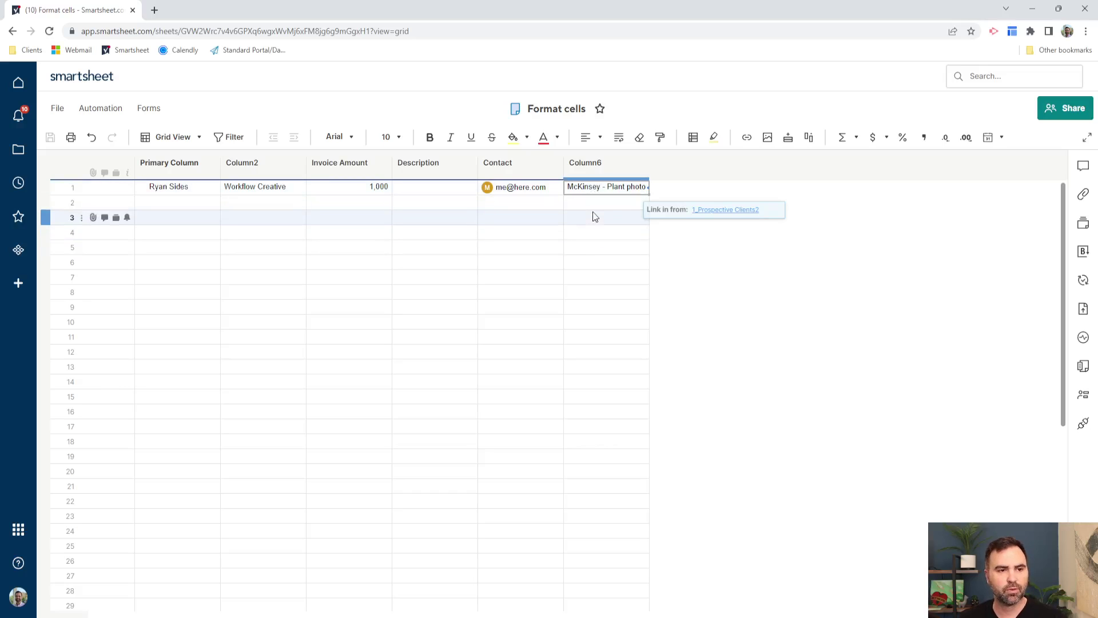
Try to edit the linked Column6 cell, dismiss the link removal, and undo the cell link.
double_click(592, 187)
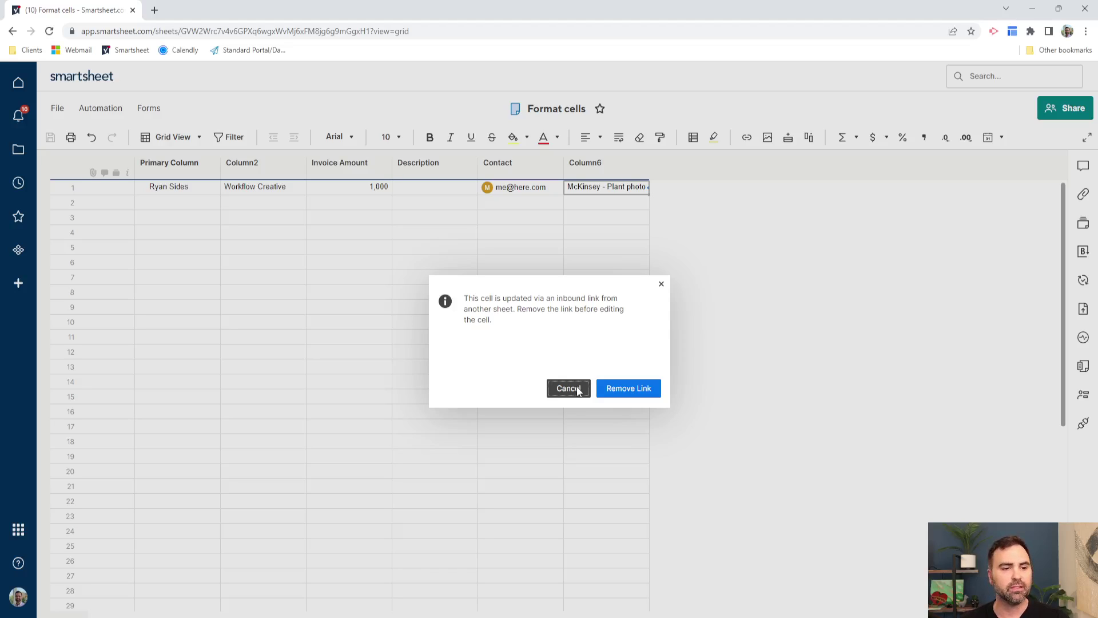
left_click(568, 388)
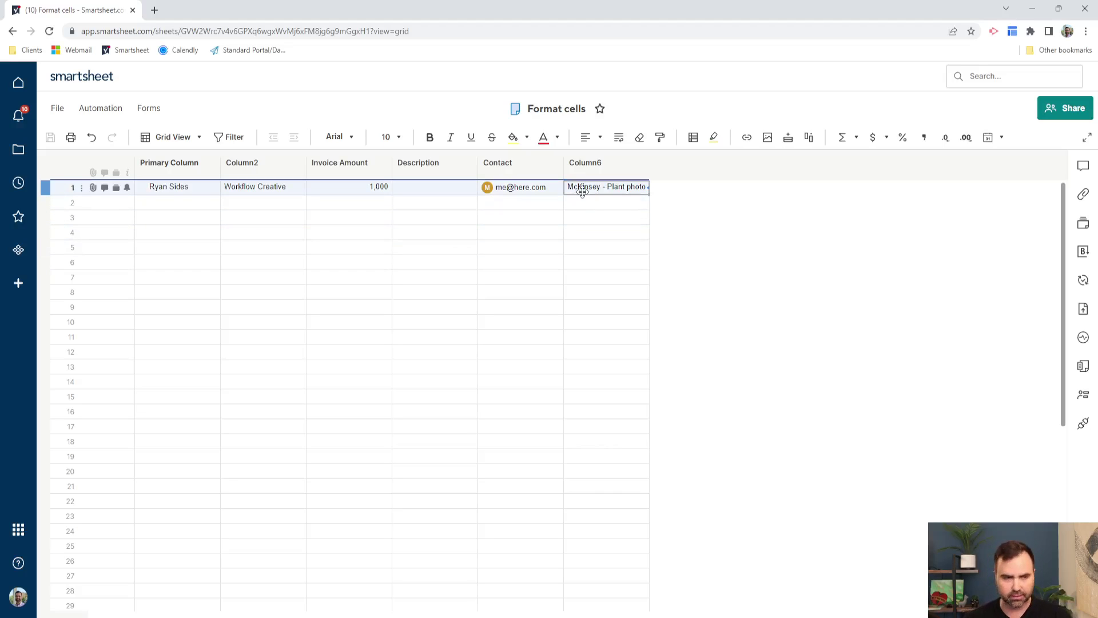
key("ctrl+z")
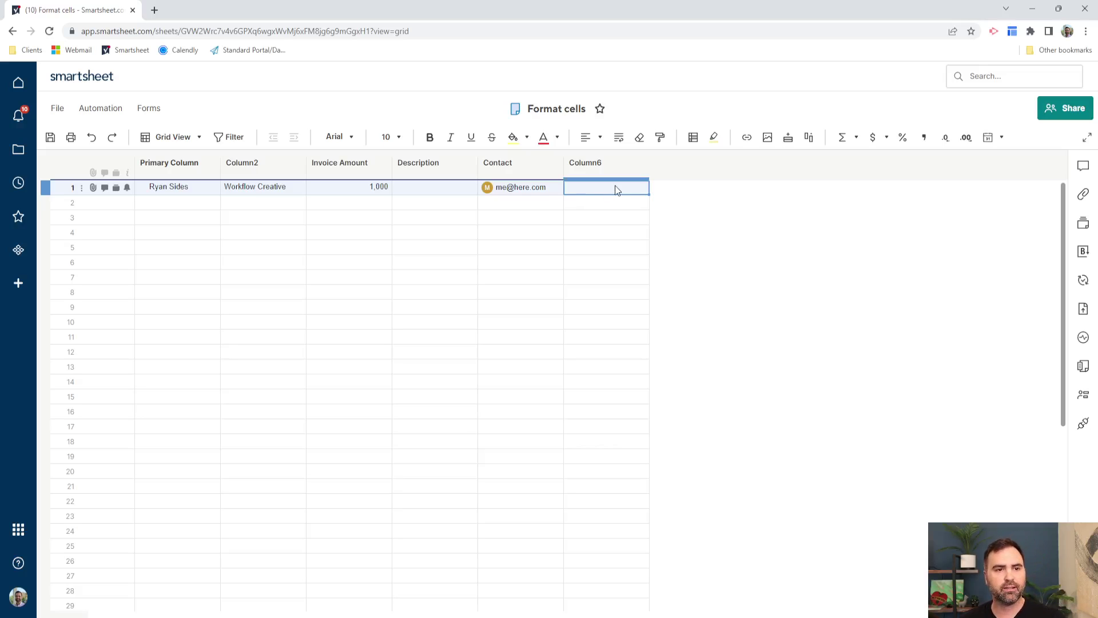
Insert the image supermeme_11h45_39.png from the computer into the row 1 cell of Column6.
left_click(767, 137)
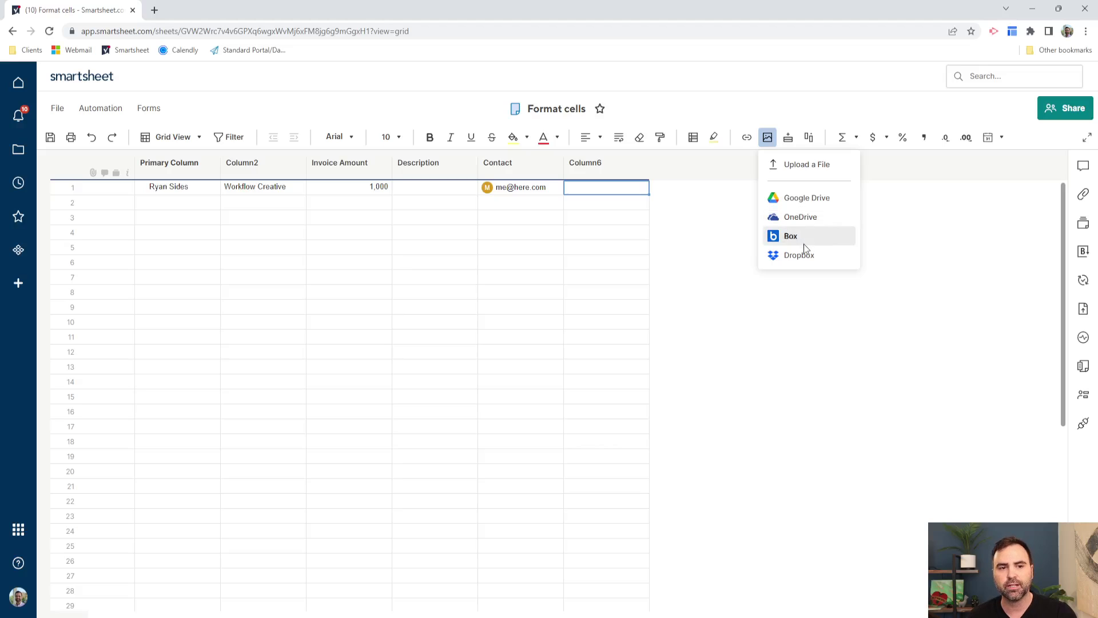
left_click(814, 166)
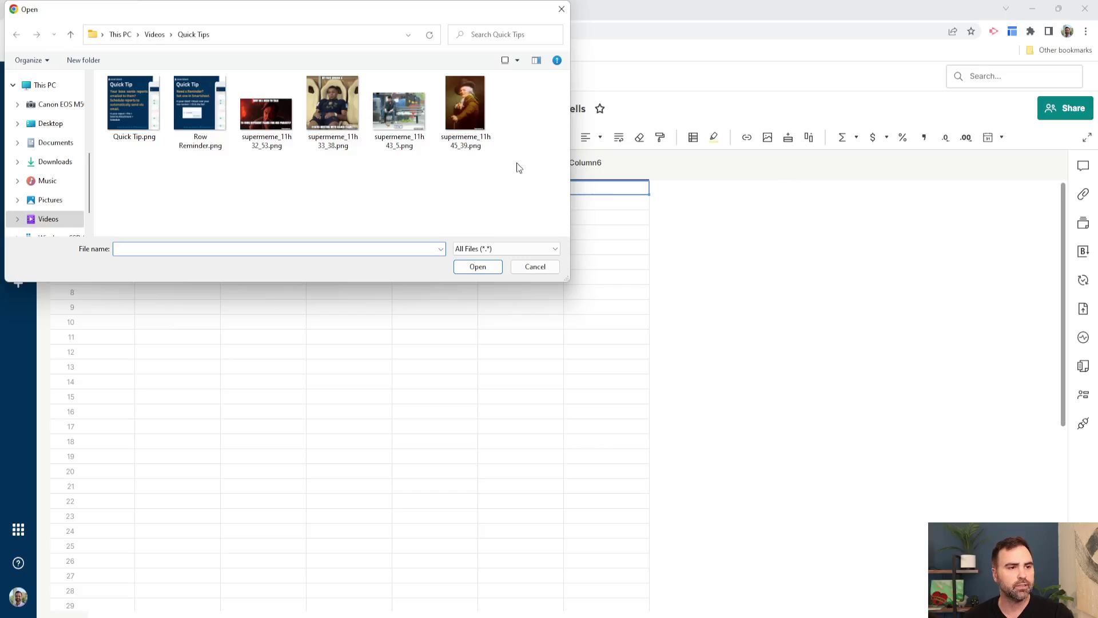
left_click(472, 98)
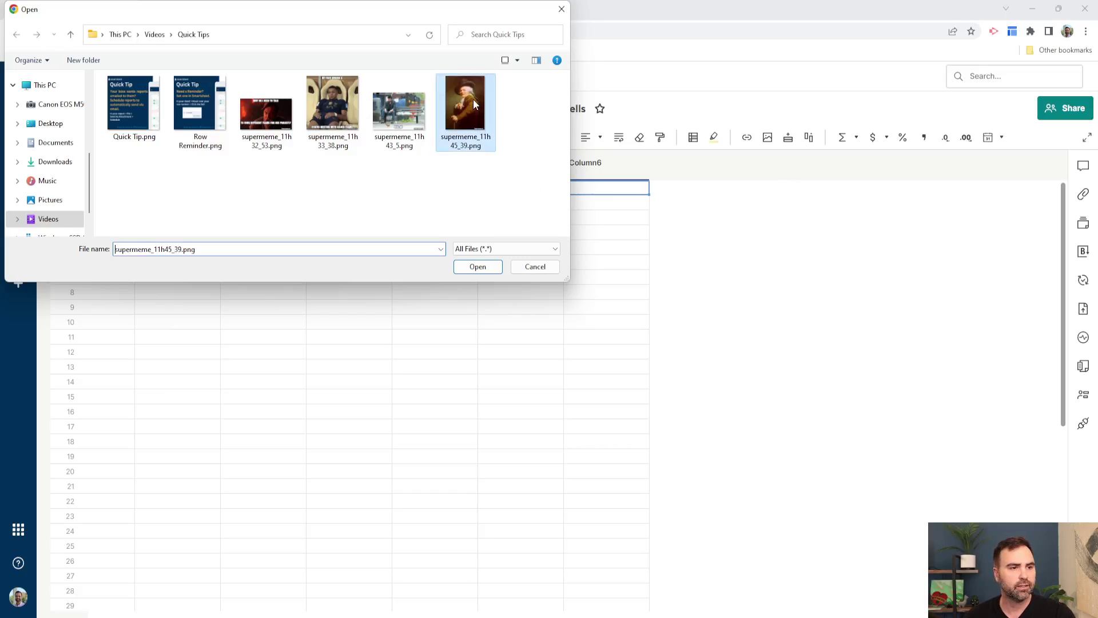
left_click(479, 269)
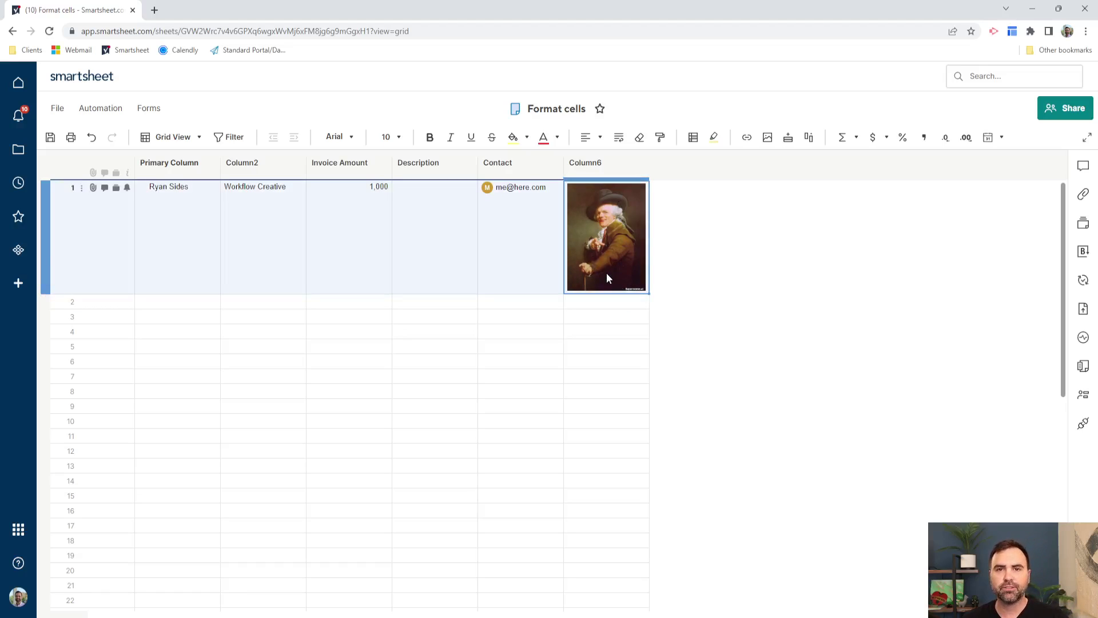
Preview the inserted Column6 image at a larger size, close the preview, and undo the image insertion.
right_click(593, 239)
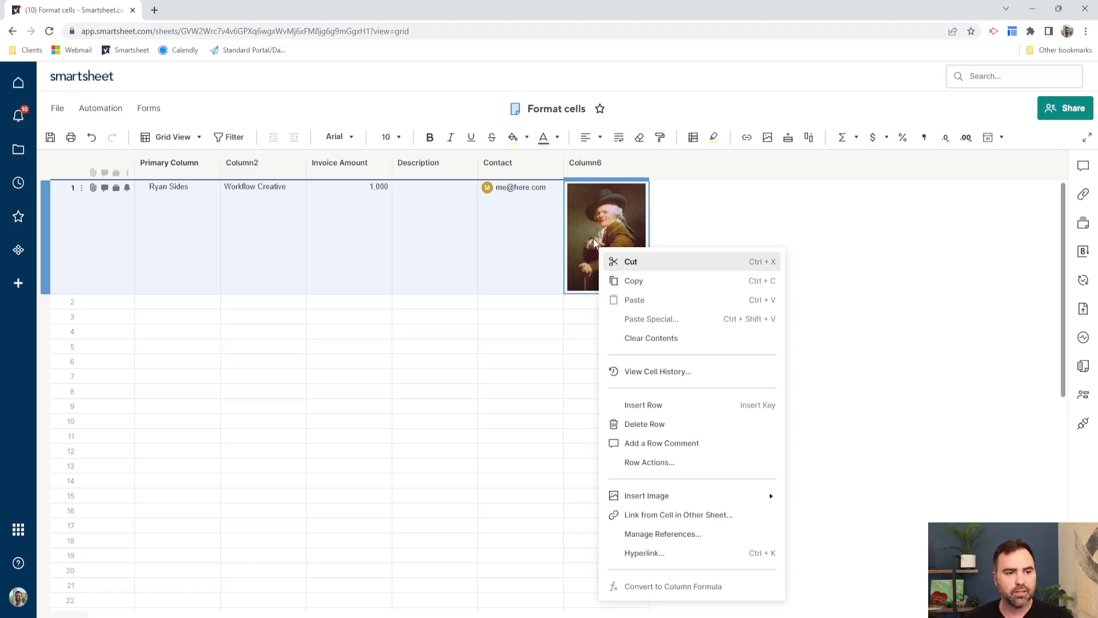
left_click(592, 225)
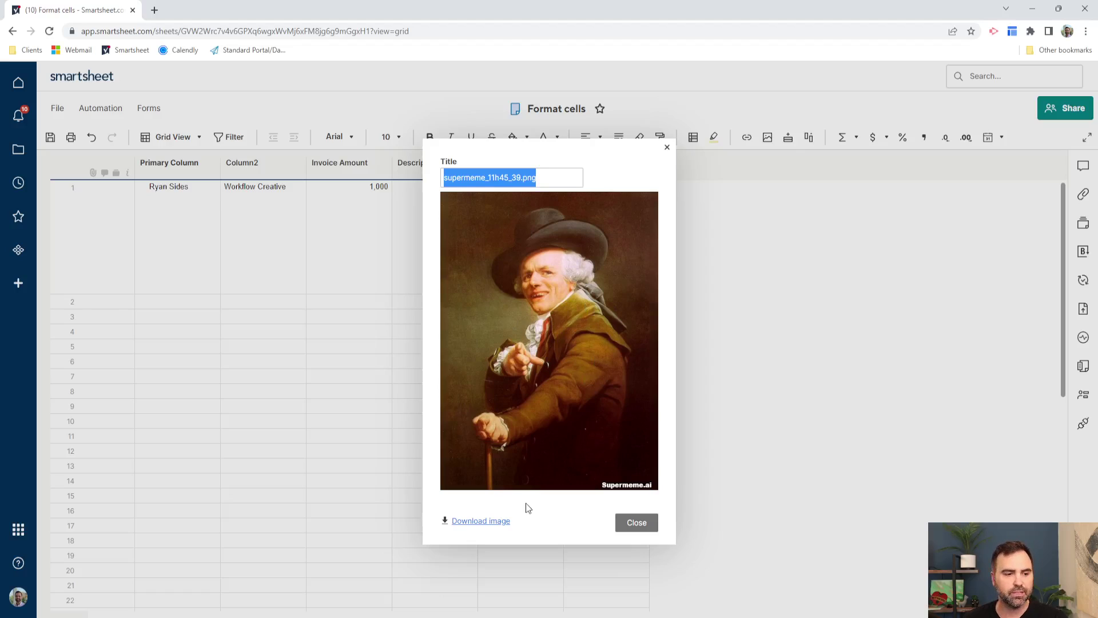
left_click(631, 523)
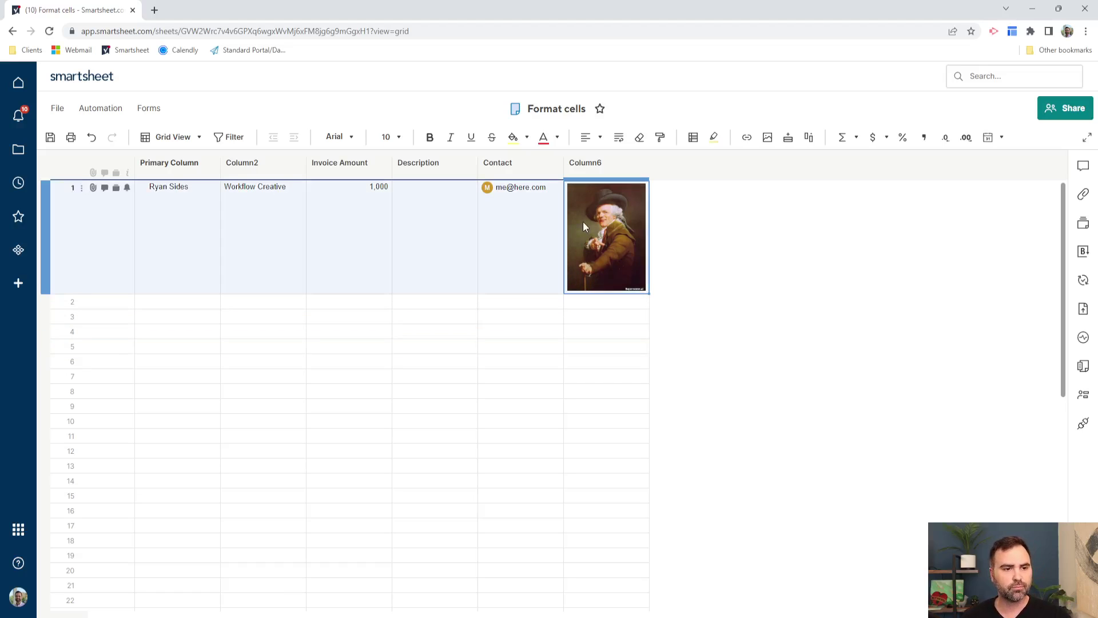
key("ctrl+z")
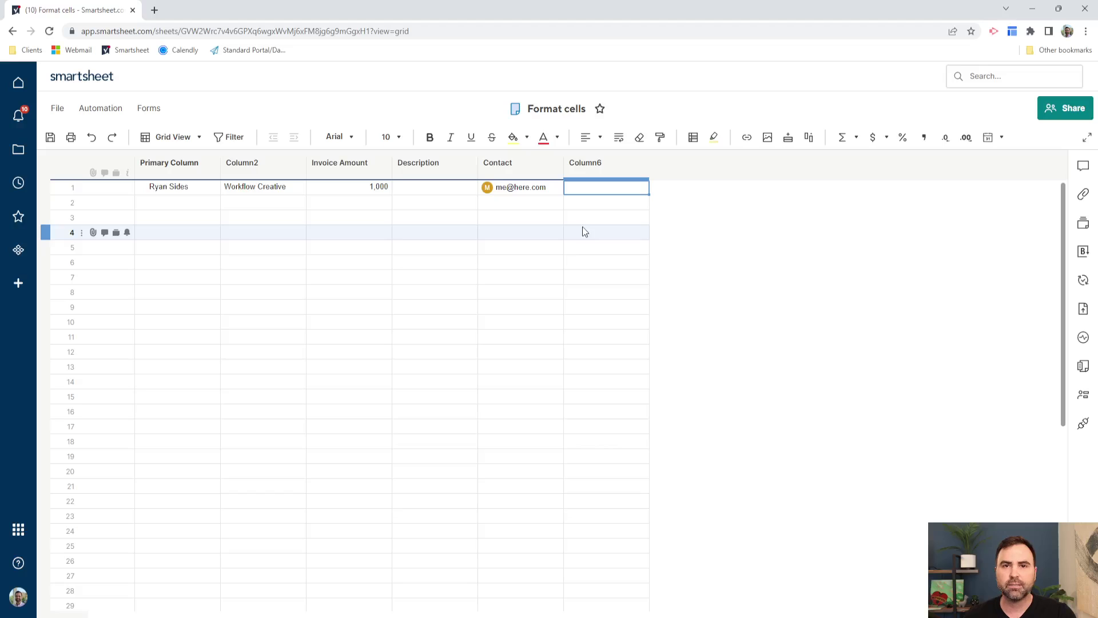
right_click(595, 185)
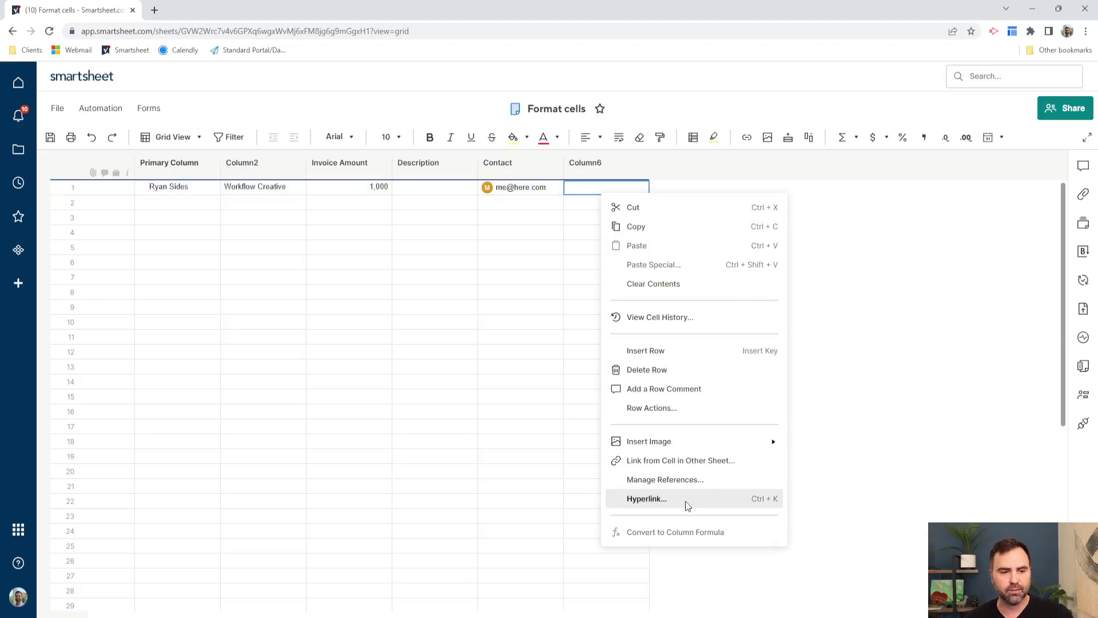
mouse_move(682, 449)
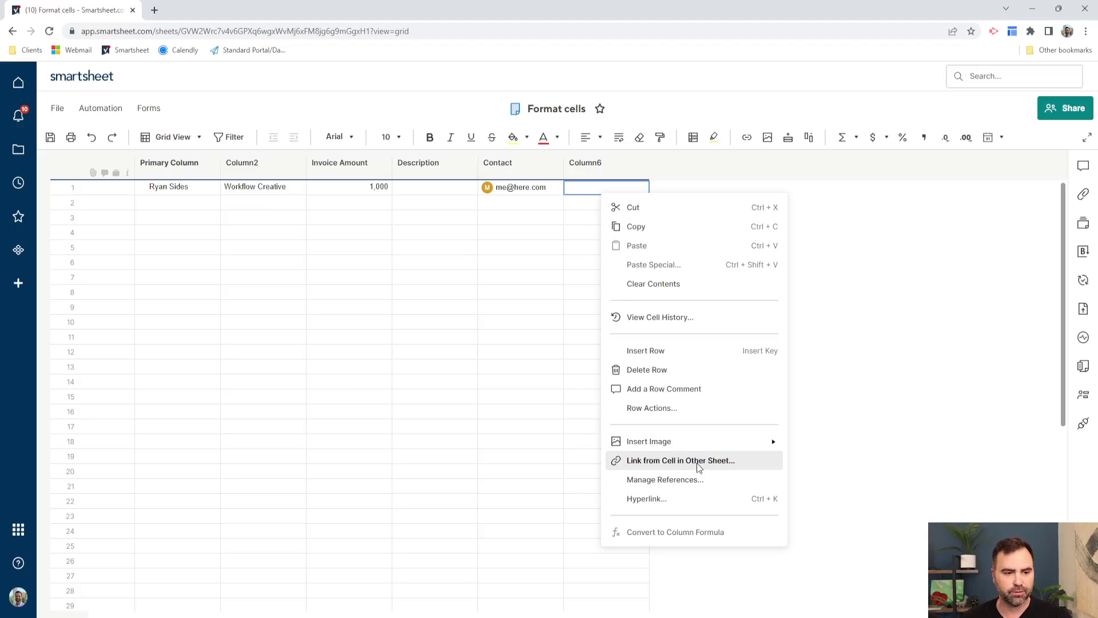
left_click(692, 501)
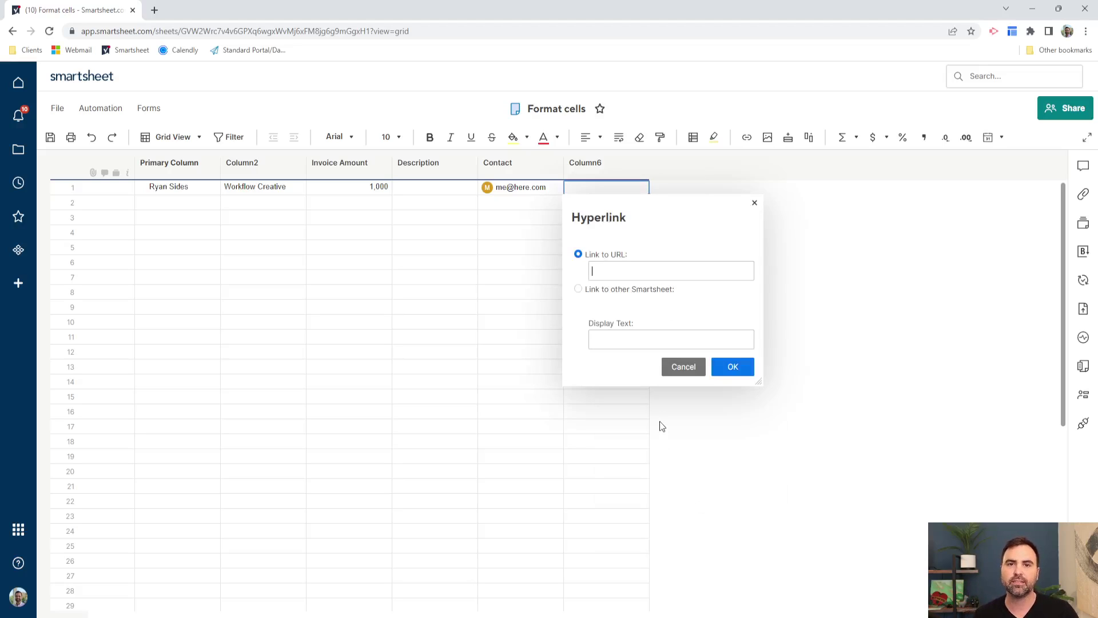
type("h")
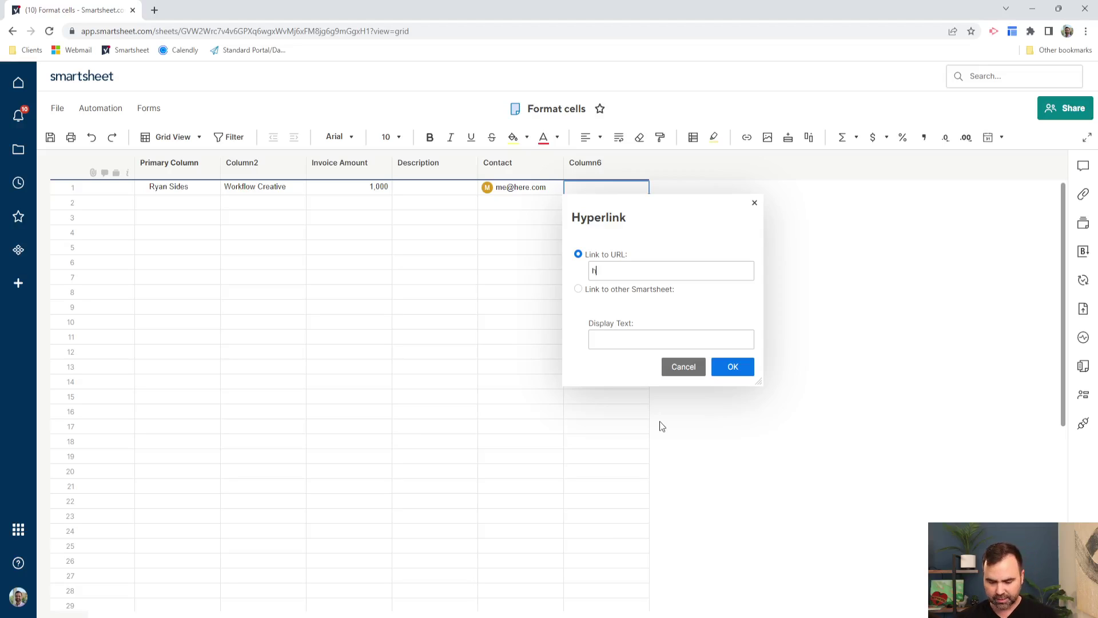
type("ttps://google")
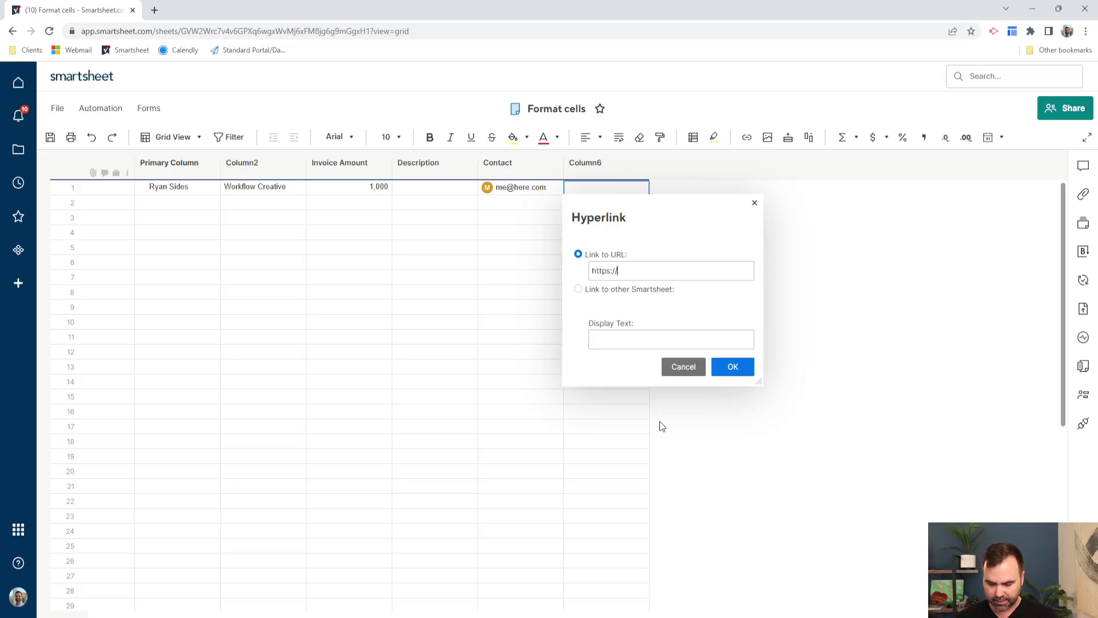
type(".com")
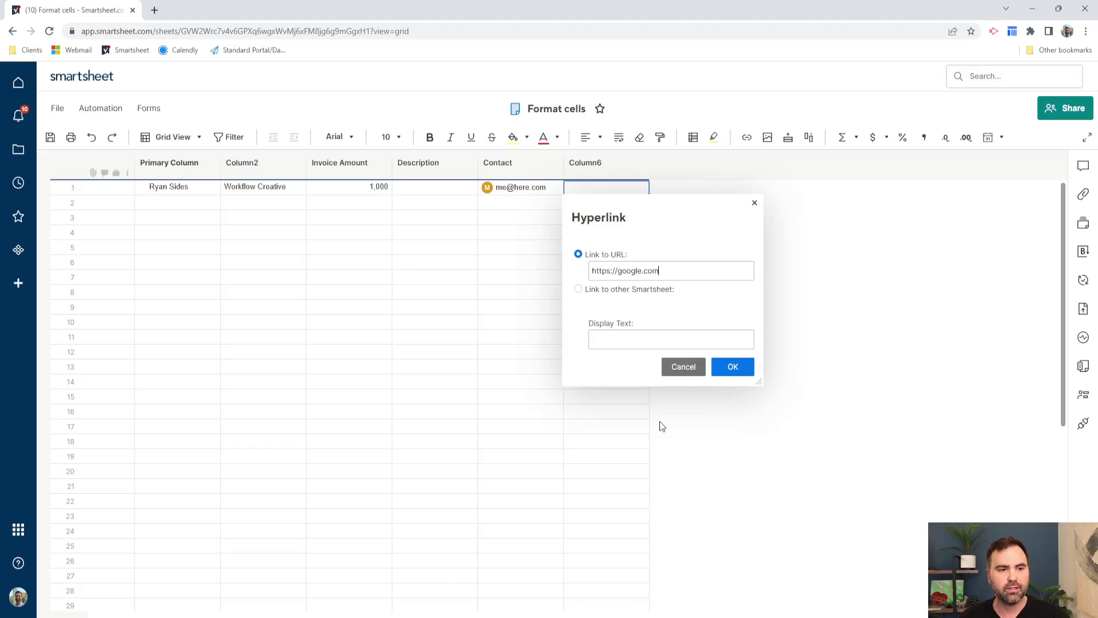
left_click(731, 365)
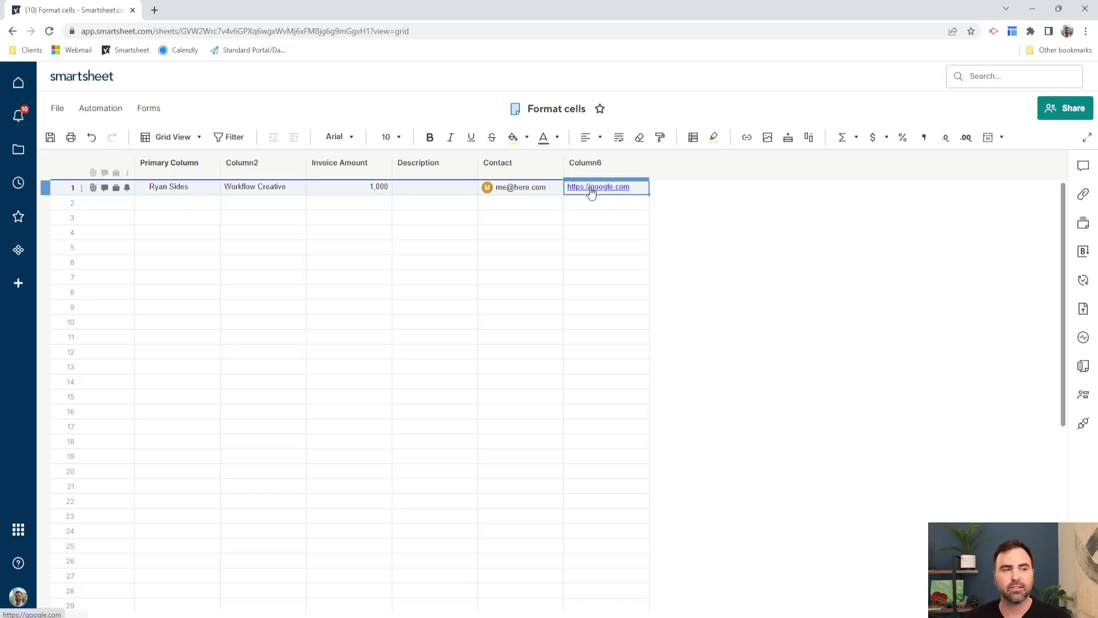
Test the Google hyperlink in Column6, close the page it opens, and undo the hyperlink.
left_click(590, 189)
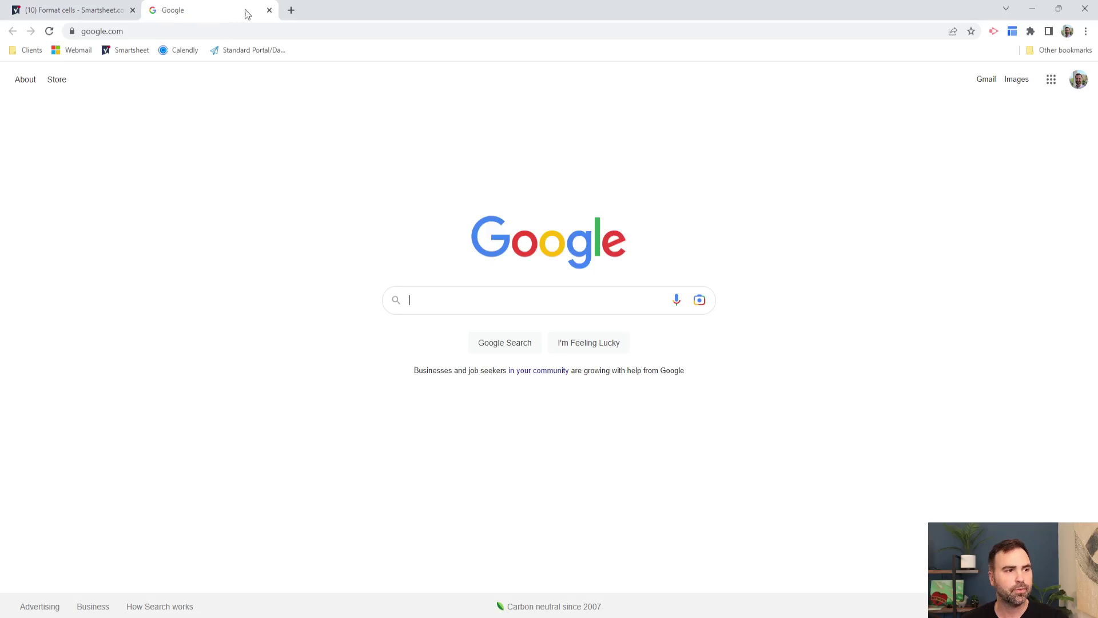
left_click(269, 11)
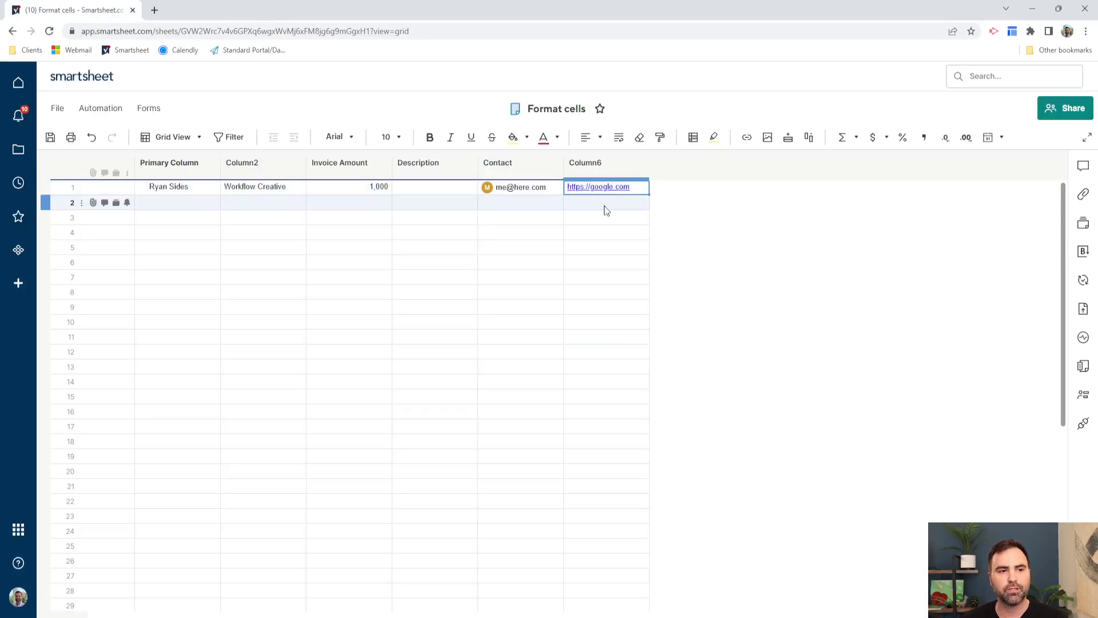
key("ctrl+z")
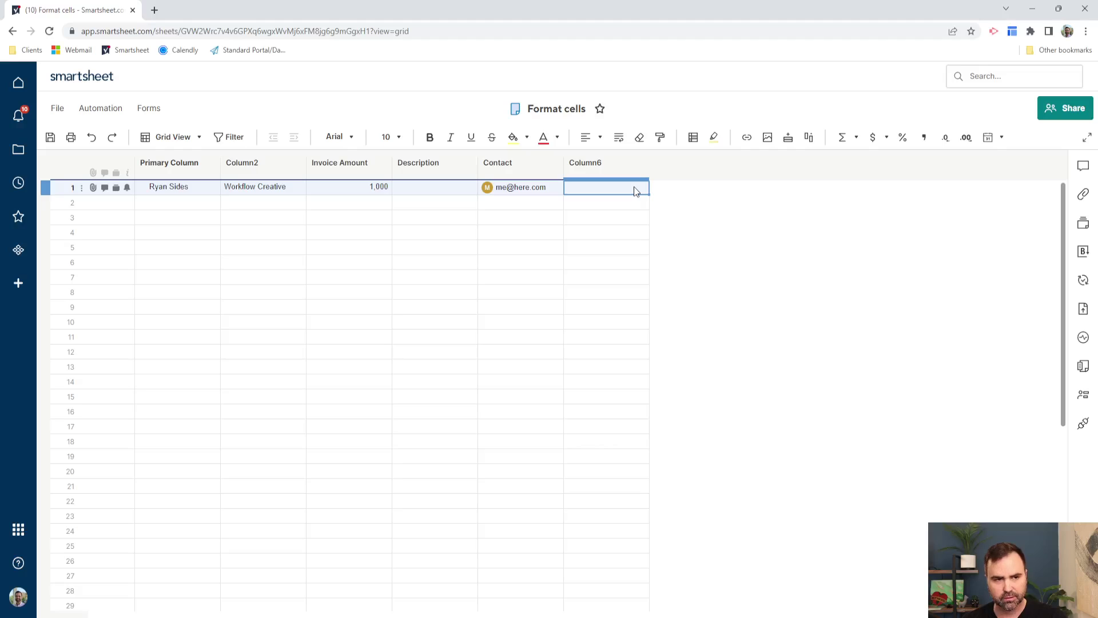
Add a hyperlink to the Line Graph Test dashboard in the row 1 cell of Column6, keeping its name as display text.
right_click(633, 187)
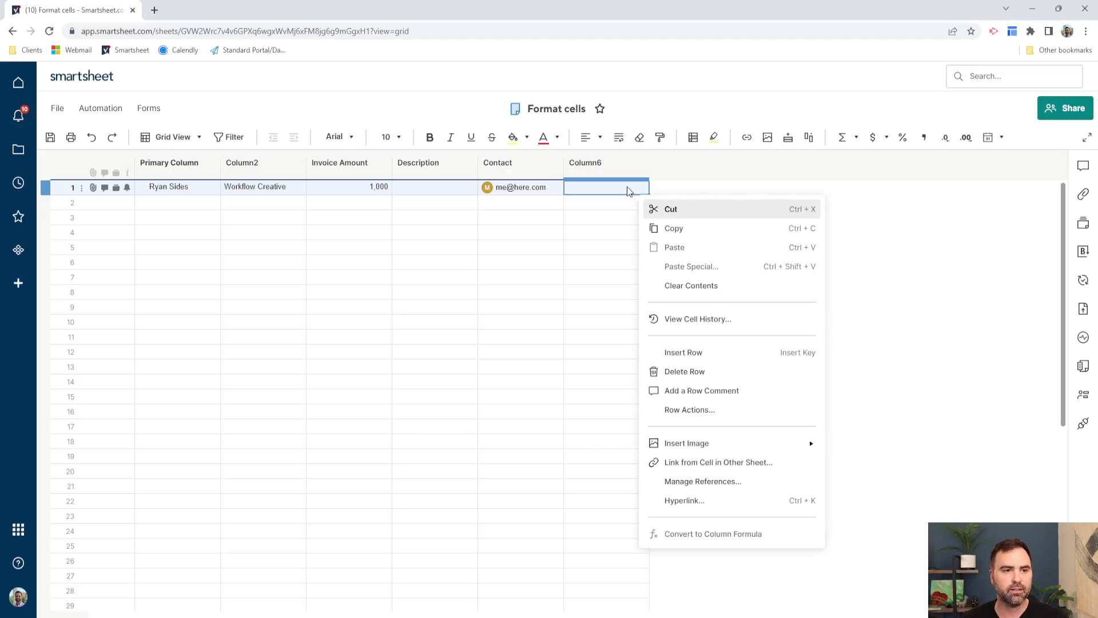
left_click(705, 501)
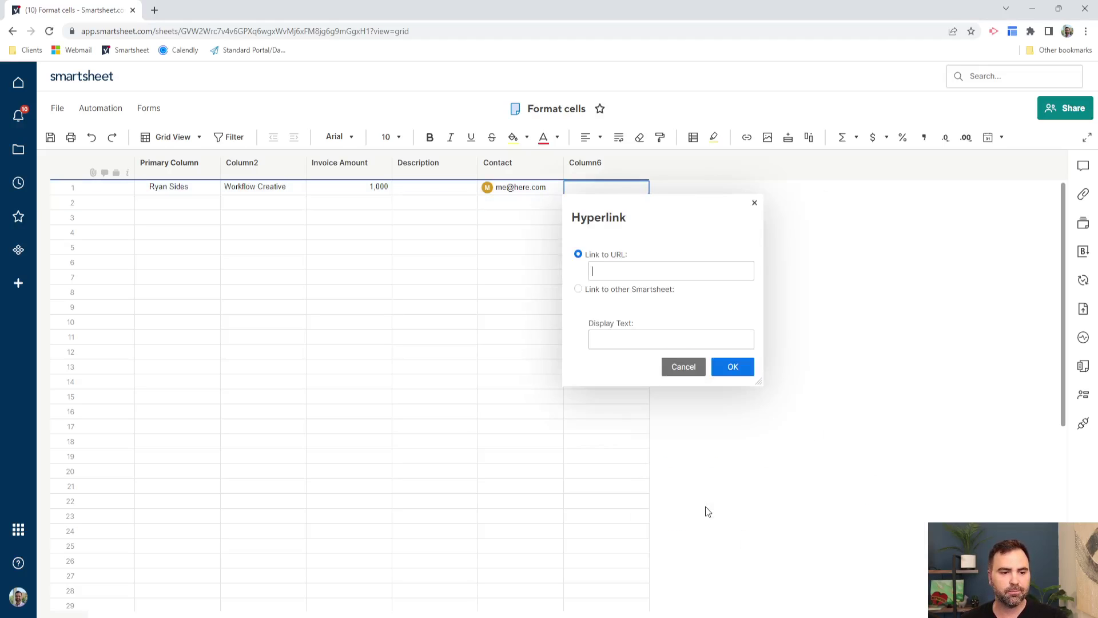
left_click(600, 290)
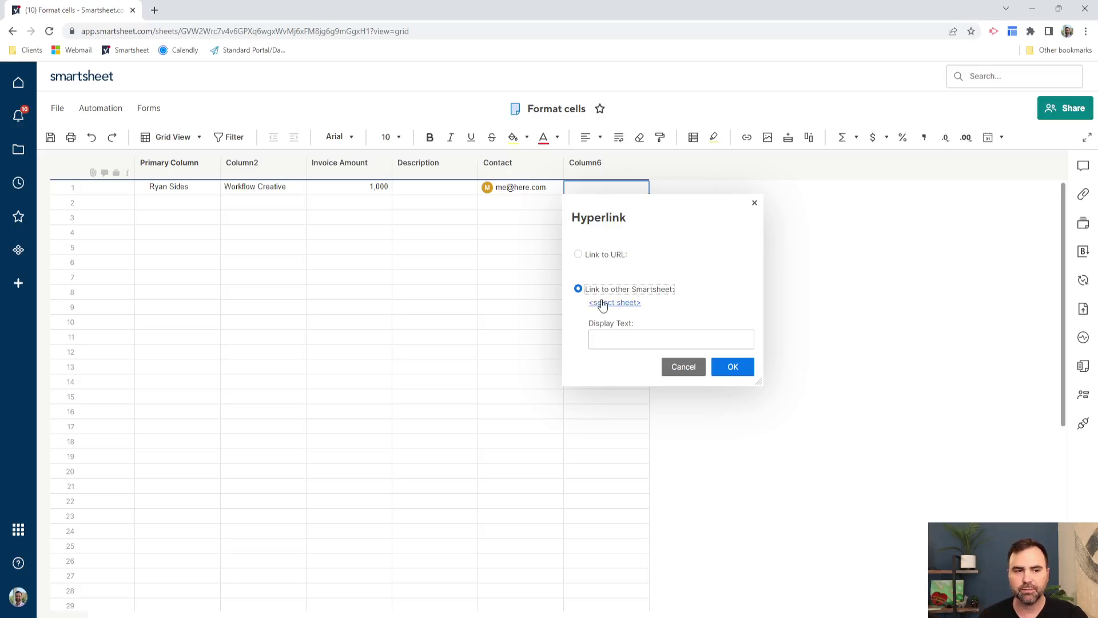
left_click(610, 302)
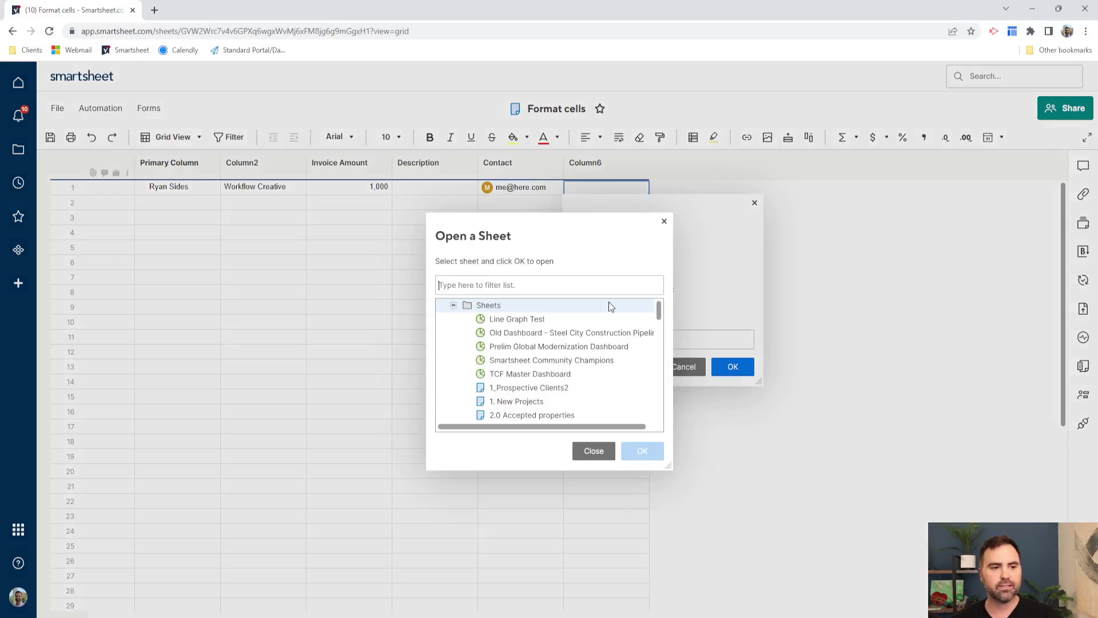
left_click(561, 319)
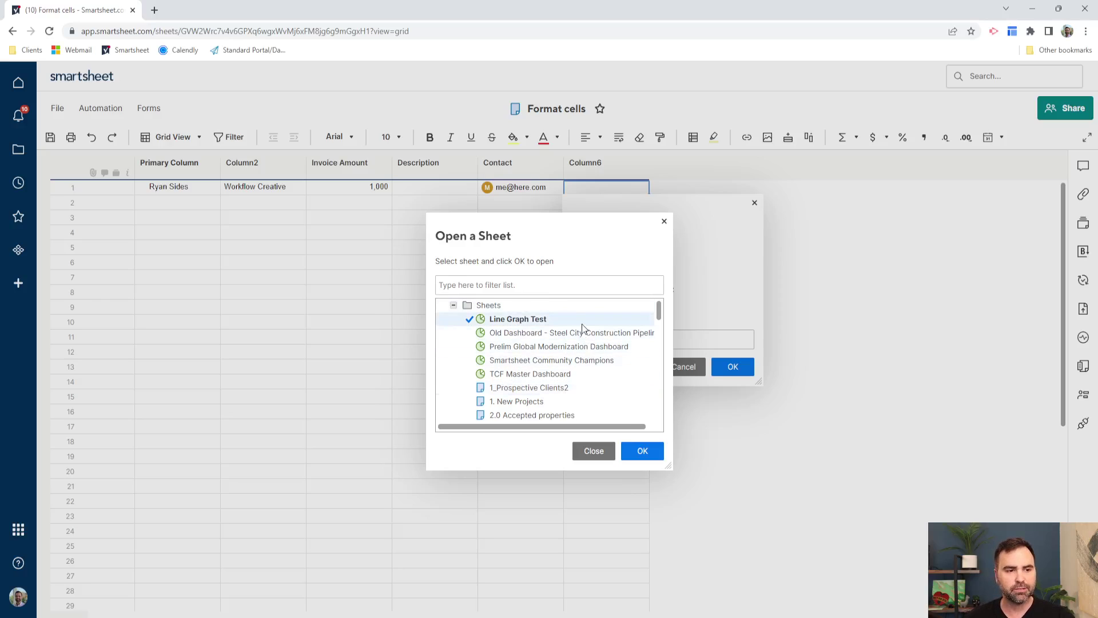
left_click(642, 451)
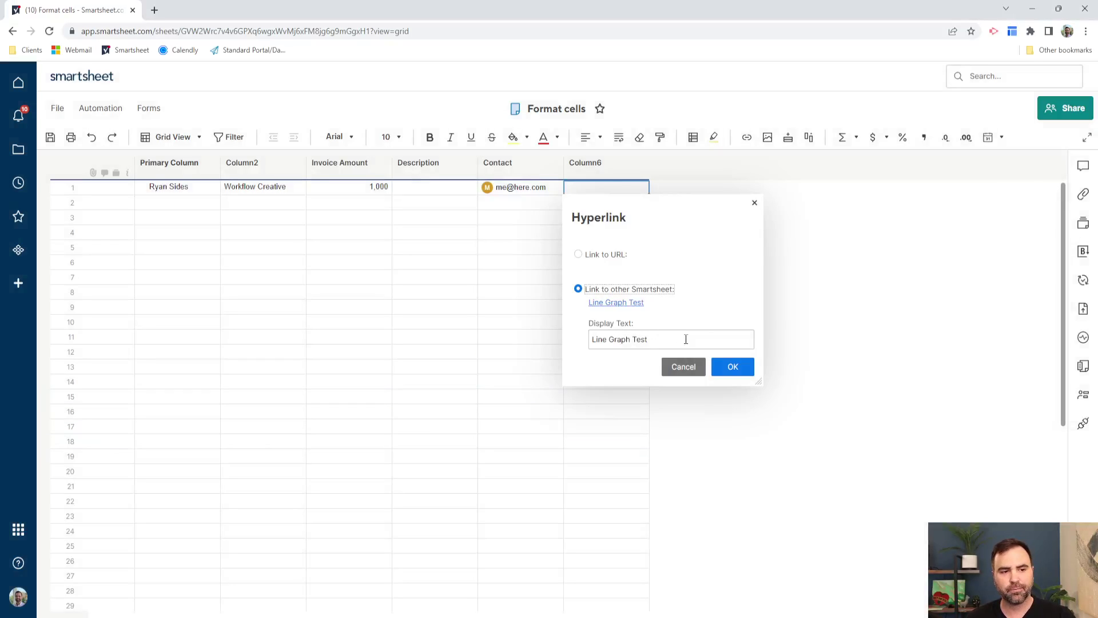
left_click(727, 369)
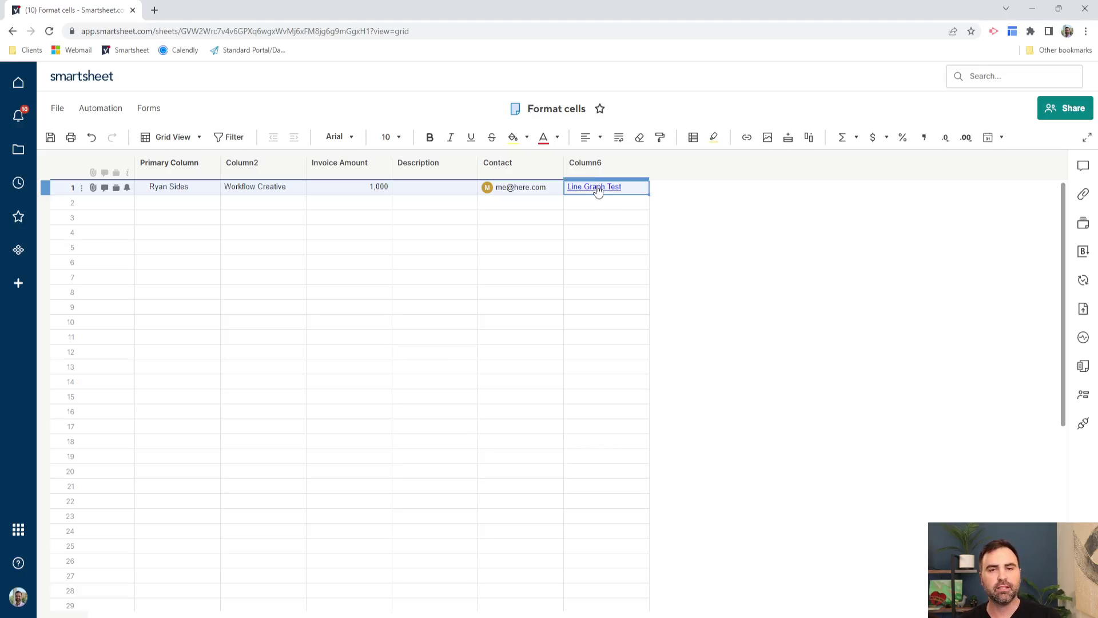
Save the sheet and follow the Line Graph Test hyperlink to its dashboard.
left_click(51, 137)
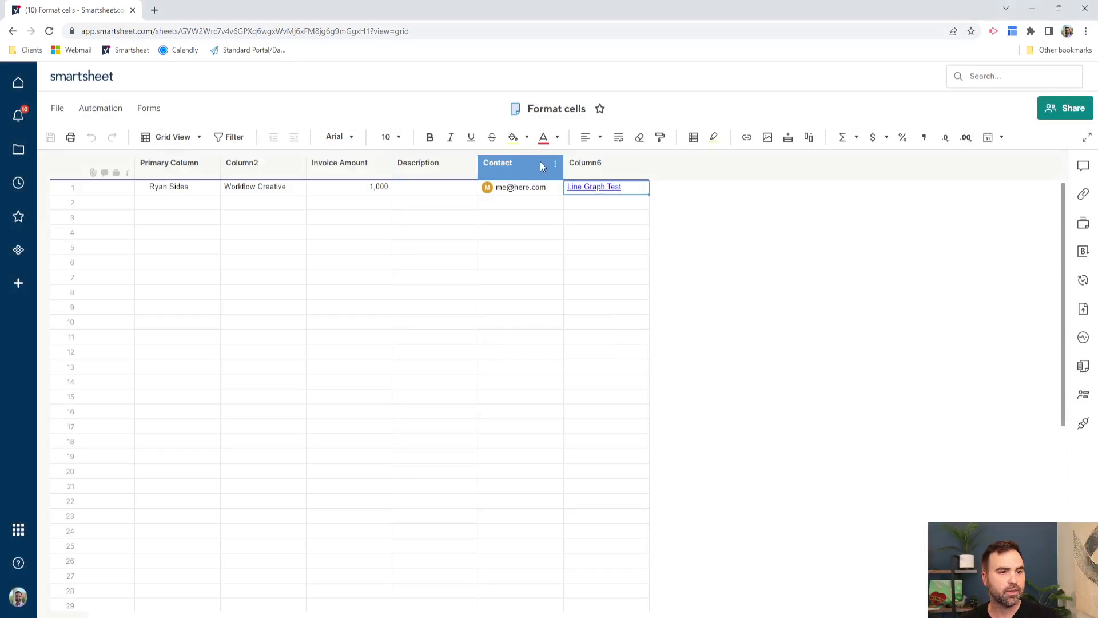
left_click(582, 188)
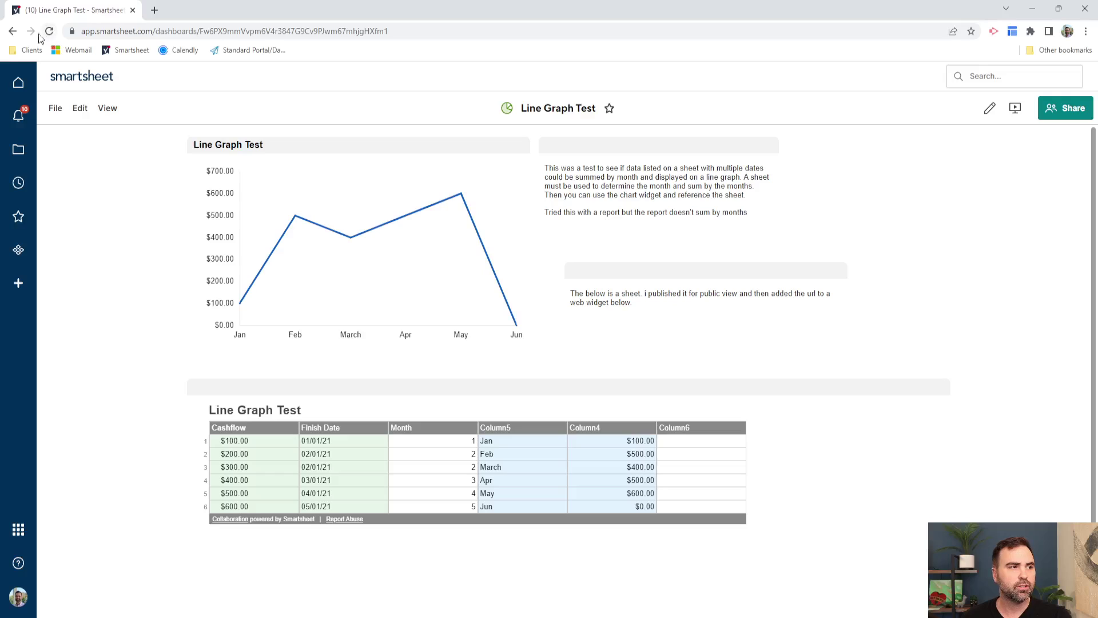
Return to the Format cells sheet, clear the Line Graph Test hyperlink from the row 1 cell of Column6, and save.
left_click(14, 32)
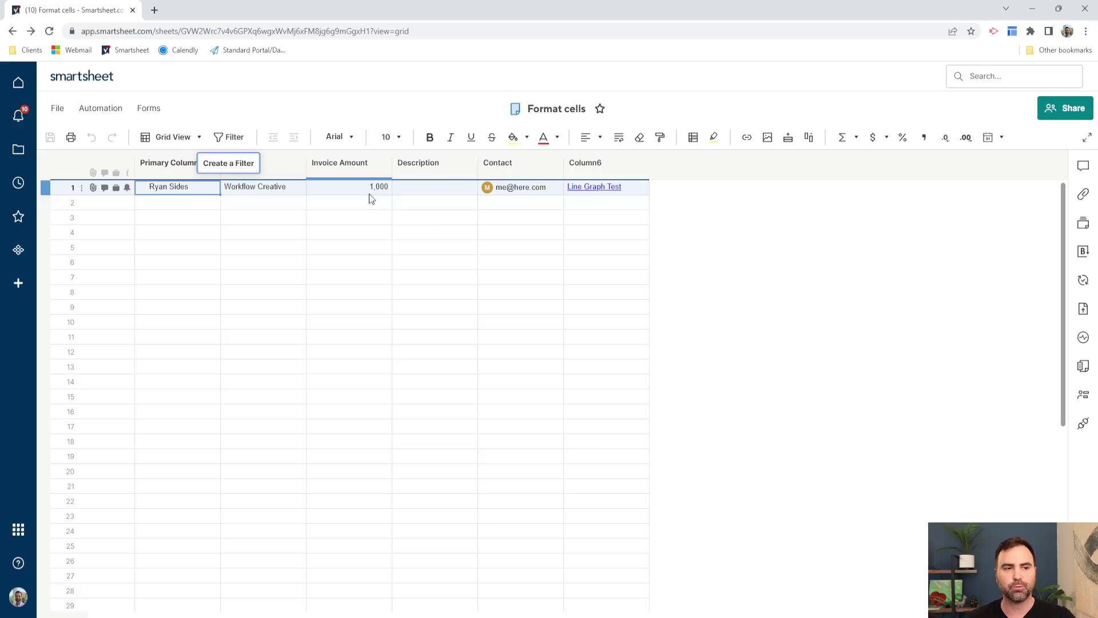
left_click(630, 187)
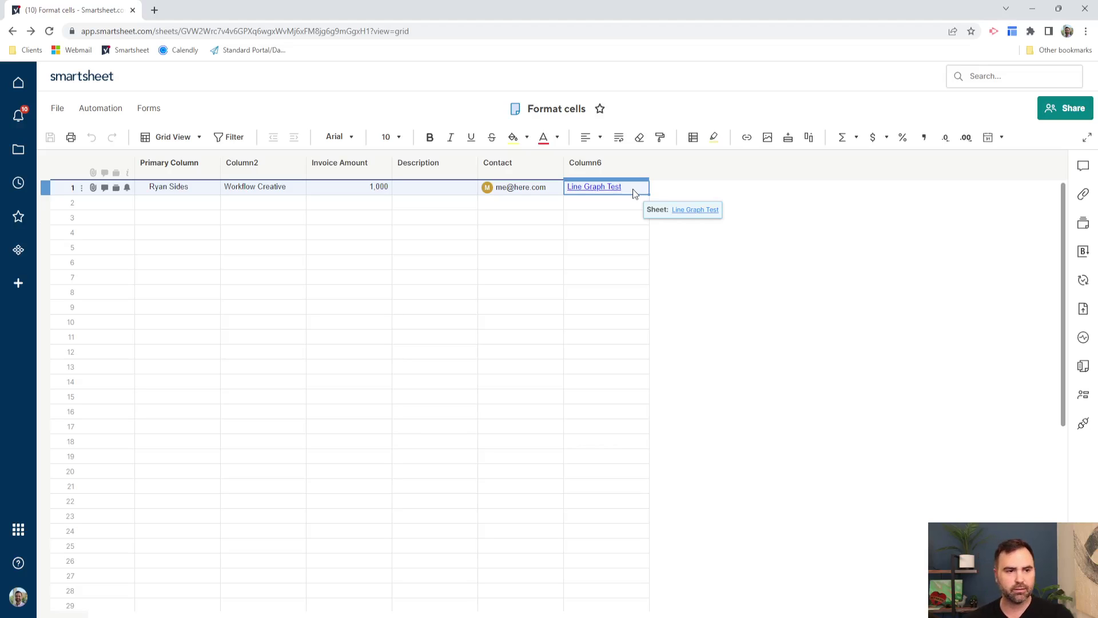
key("Delete")
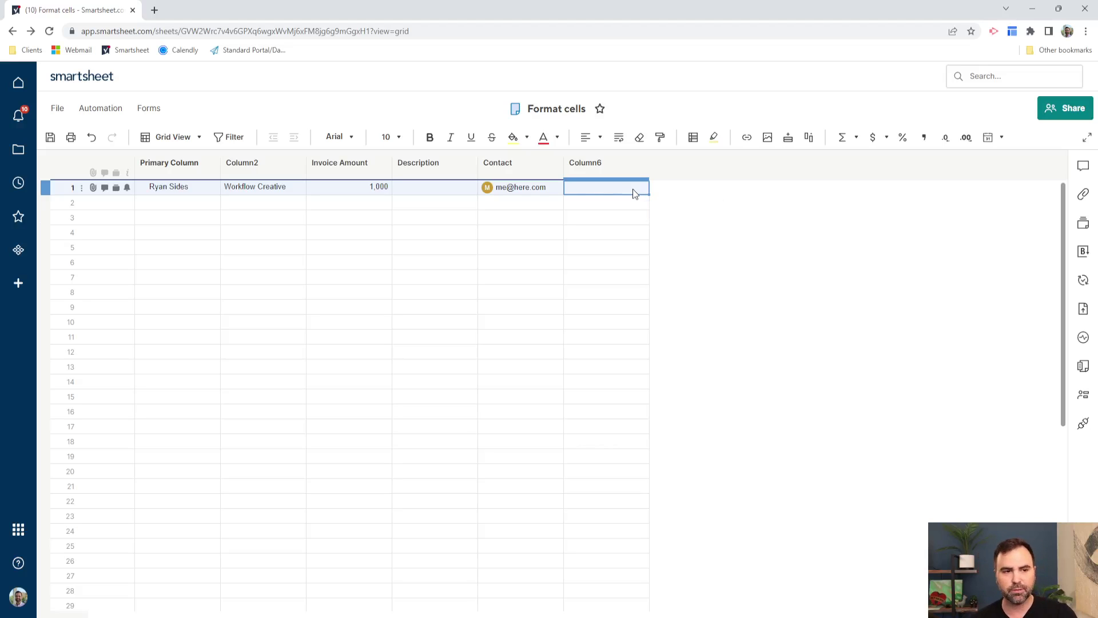
left_click(632, 246)
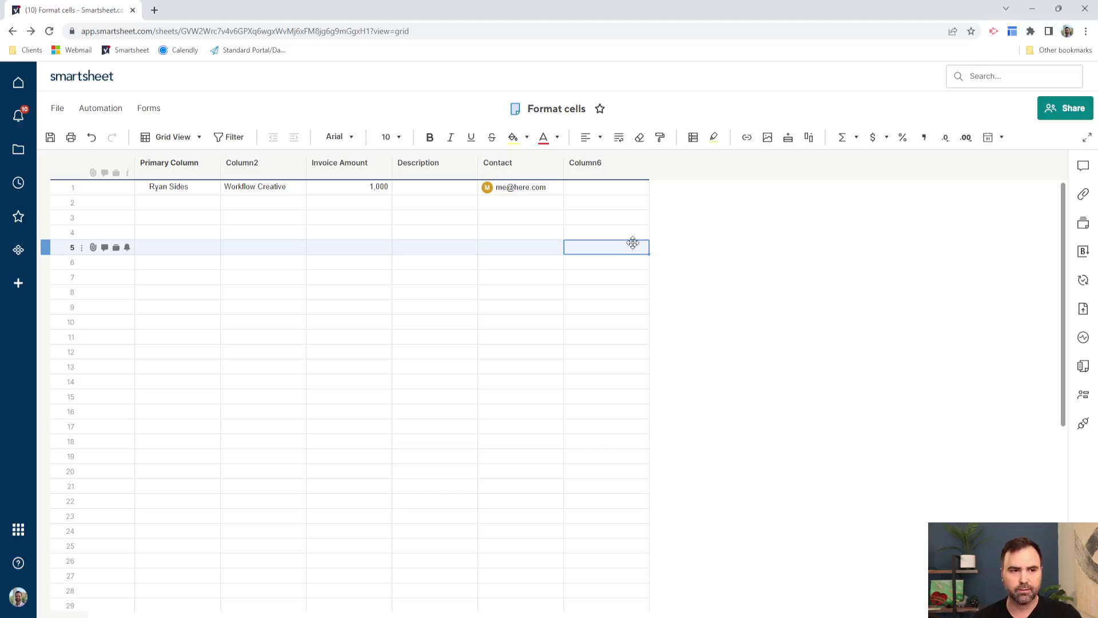
key("ctrl+s")
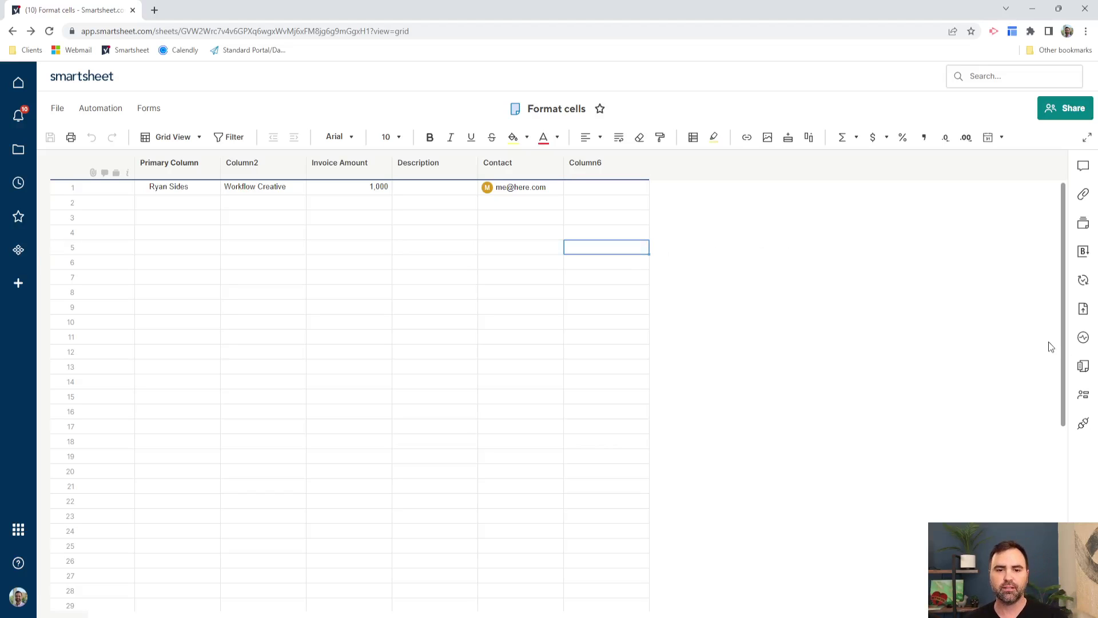
Add a Text/Number field named Dashboard to the sheet summary.
left_click(1082, 366)
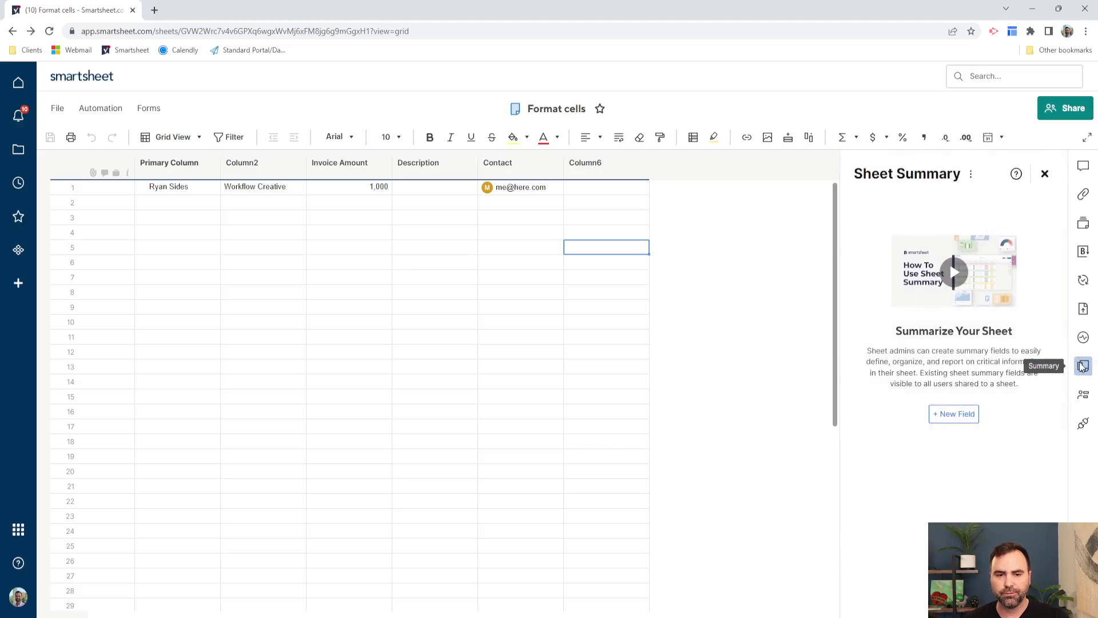
left_click(955, 420)
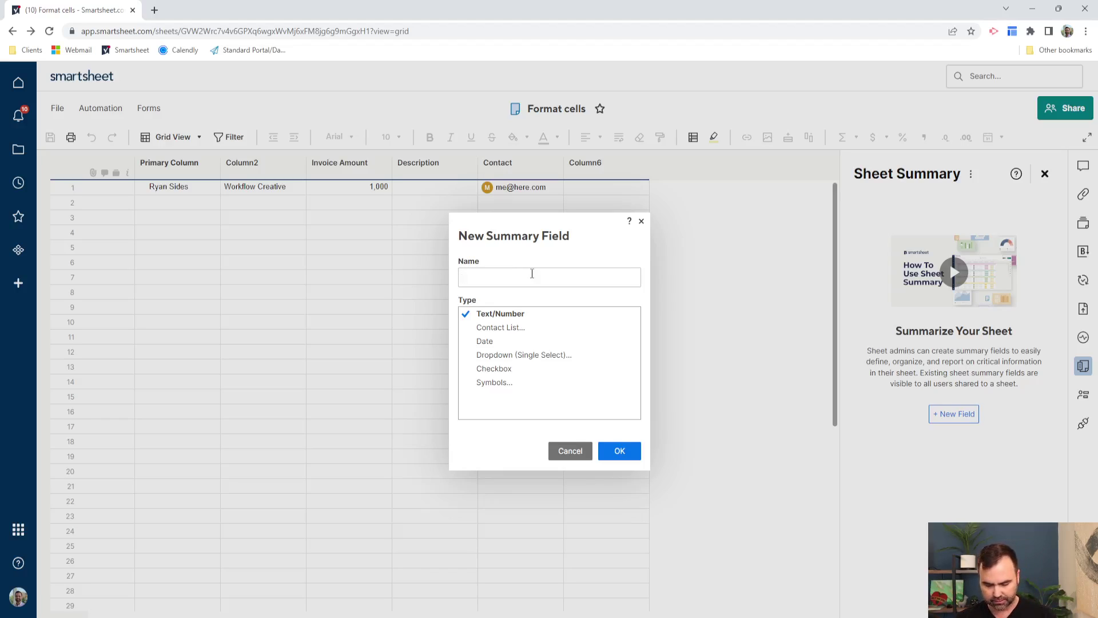
type("Dashboard")
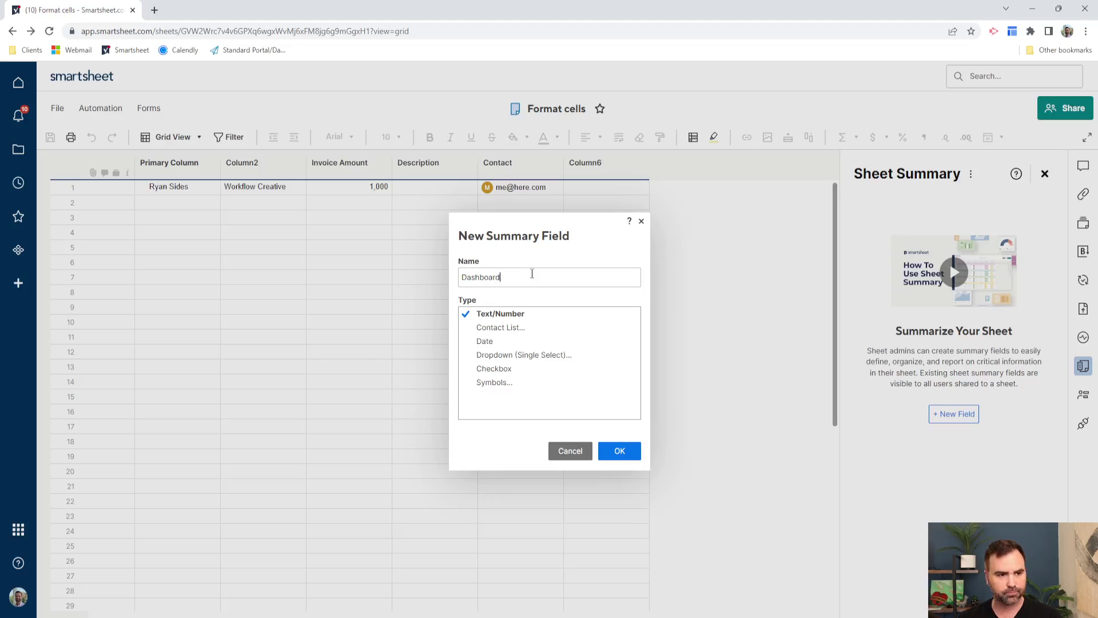
left_click(621, 450)
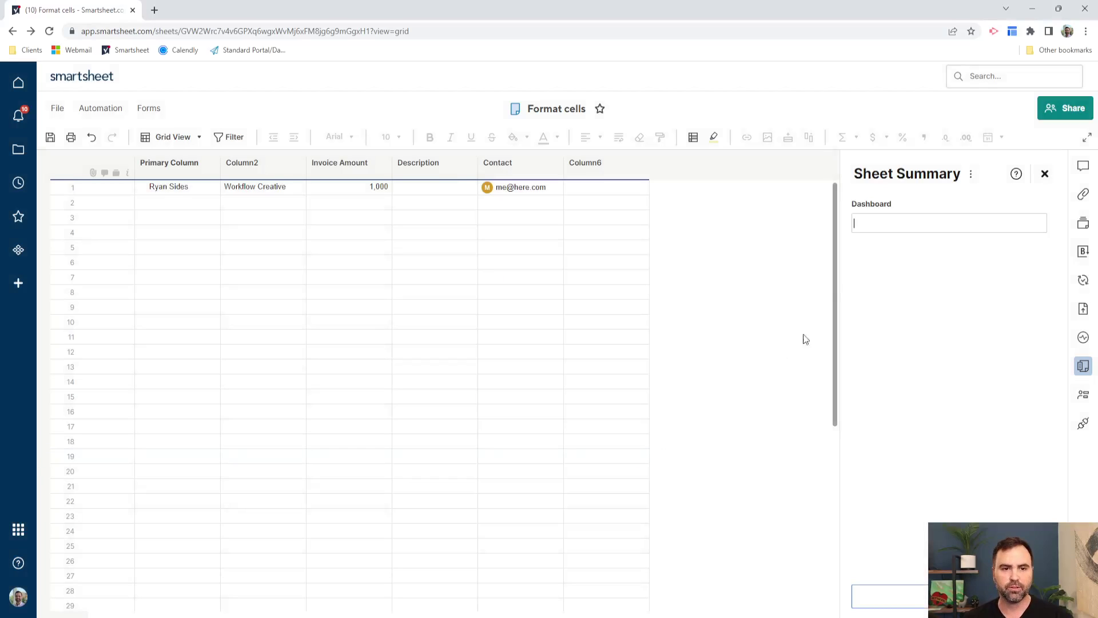
Link the Dashboard summary field to the Line Graph Test dashboard with a Smartsheet hyperlink and save the sheet.
right_click(898, 227)
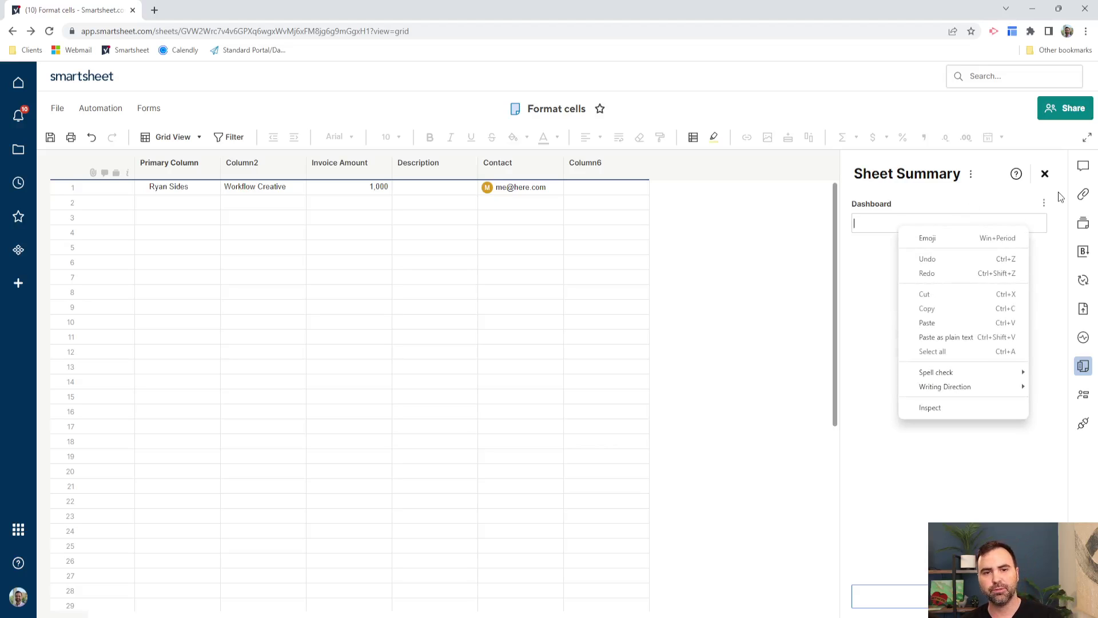
left_click(1044, 203)
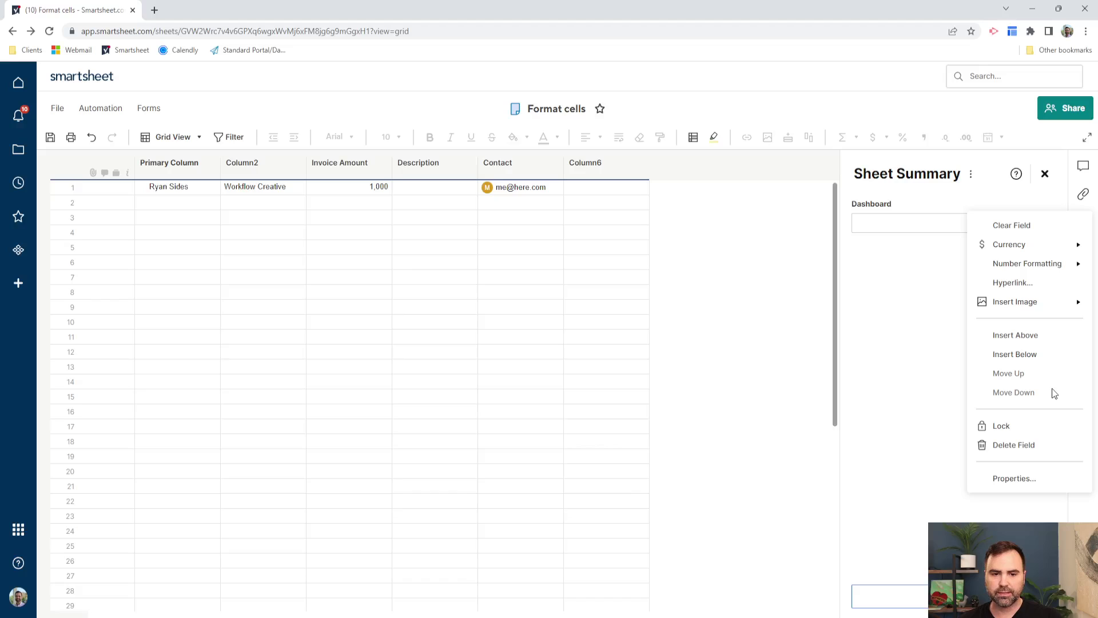
left_click(1034, 281)
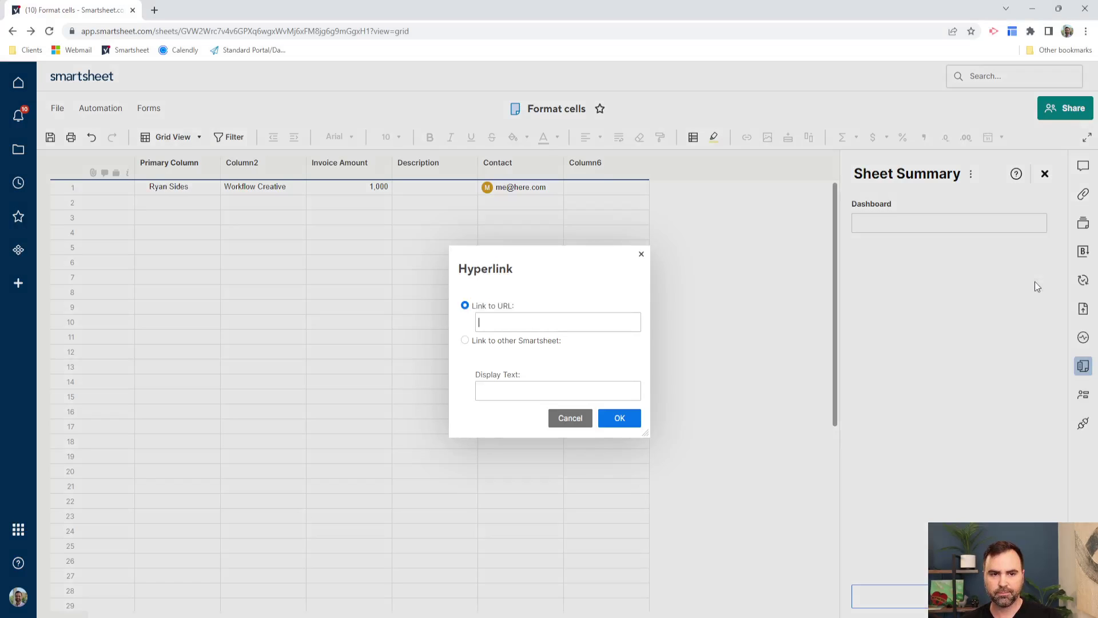
left_click(537, 340)
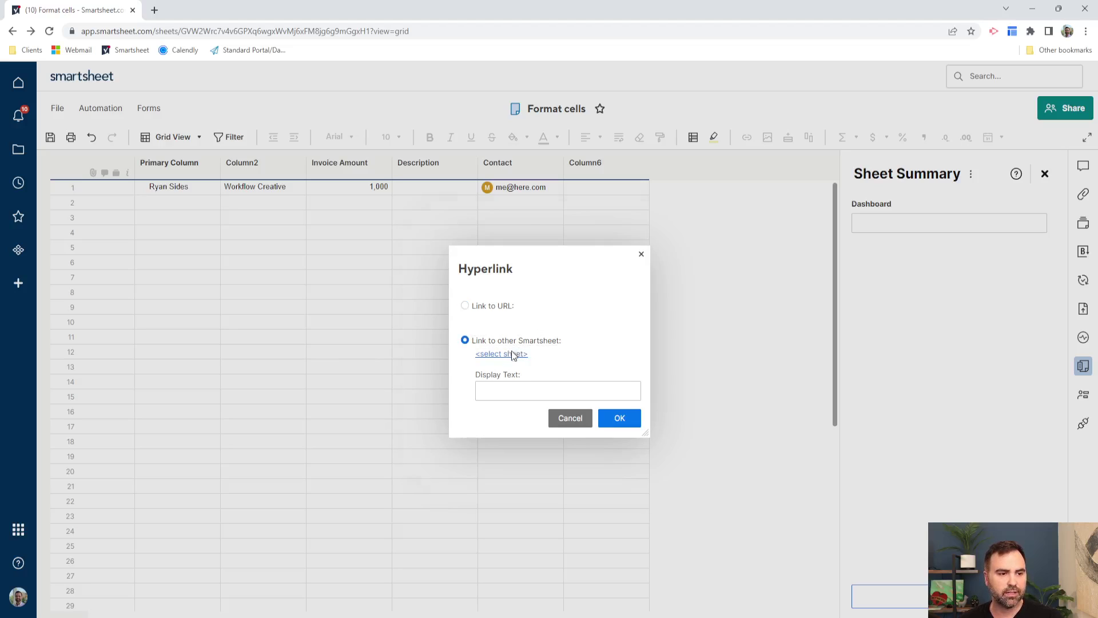
left_click(513, 354)
left_click(513, 320)
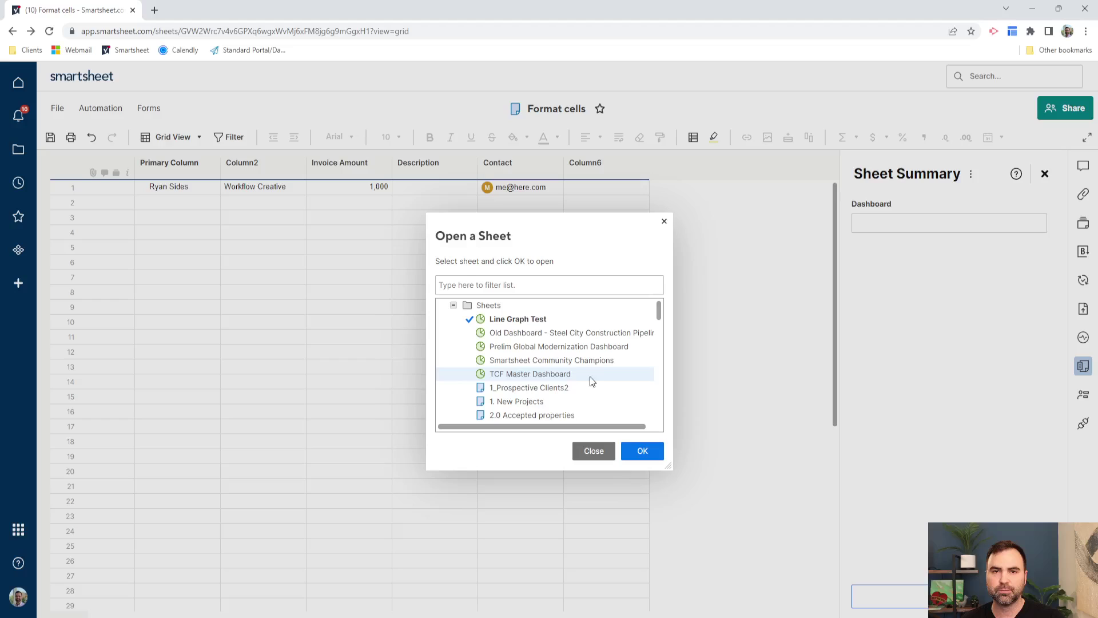
left_click(643, 452)
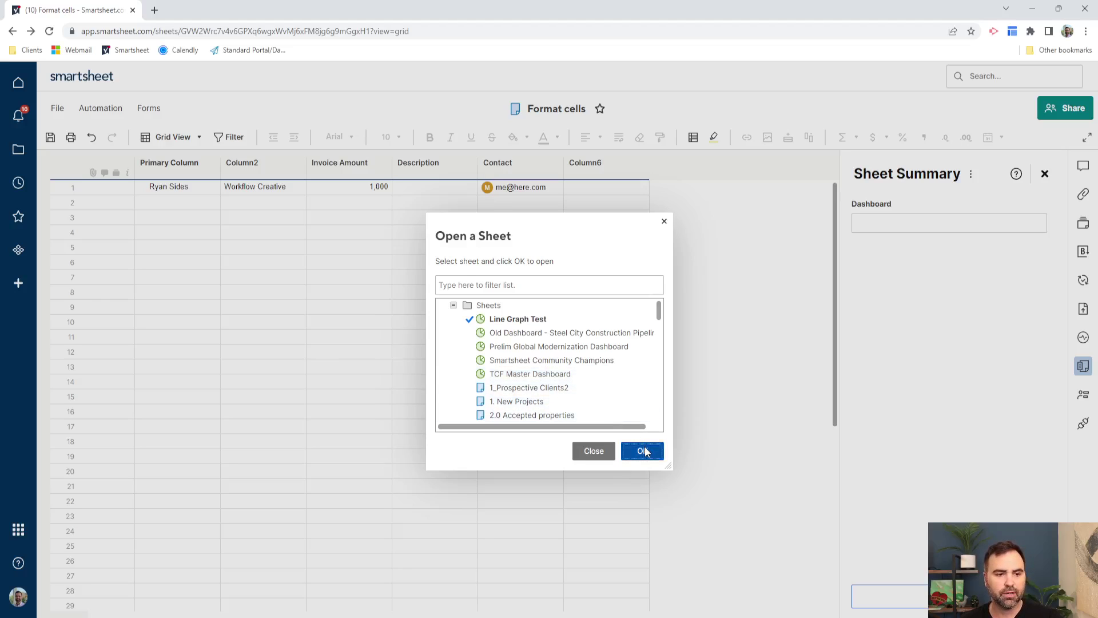
left_click(632, 422)
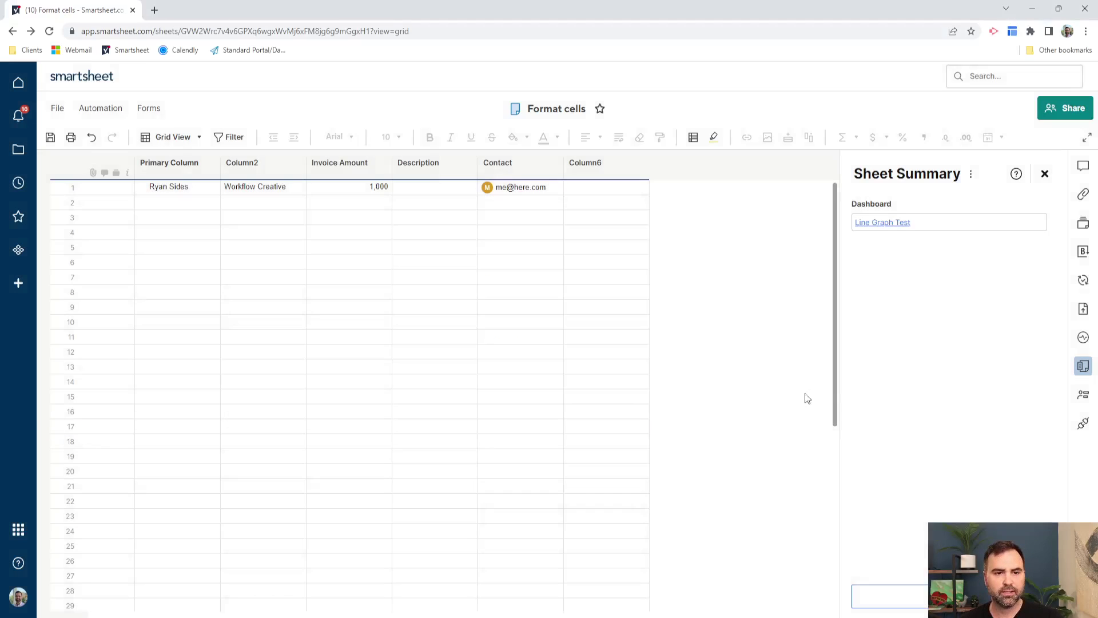
left_click(52, 138)
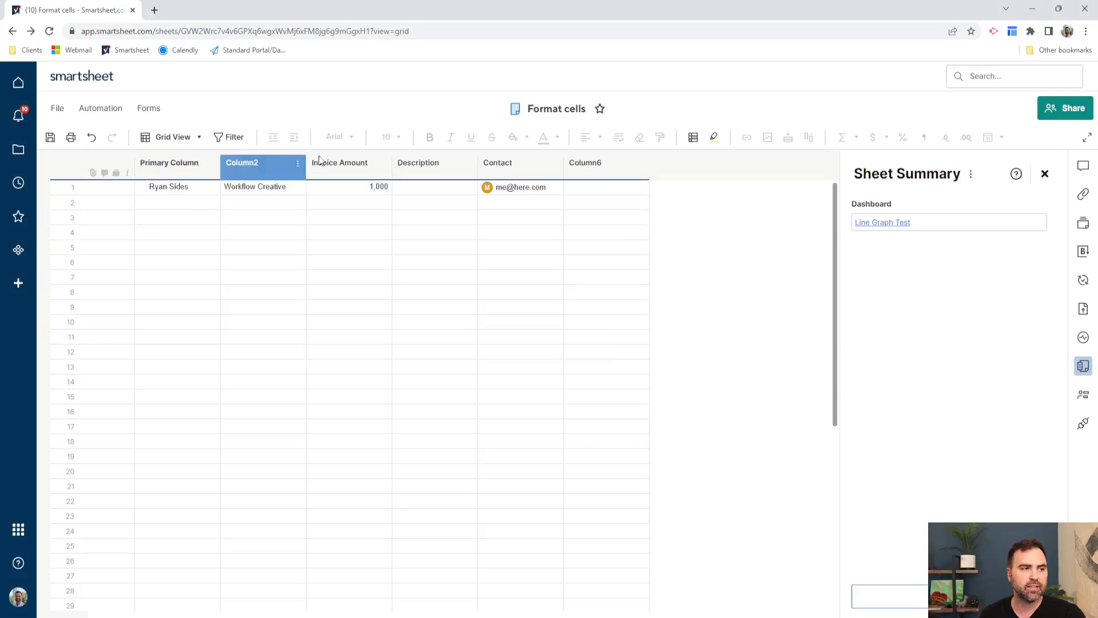
Close and reopen the sheet summary, follow its Line Graph Test link to the dashboard, and return to the sheet.
left_click(1044, 174)
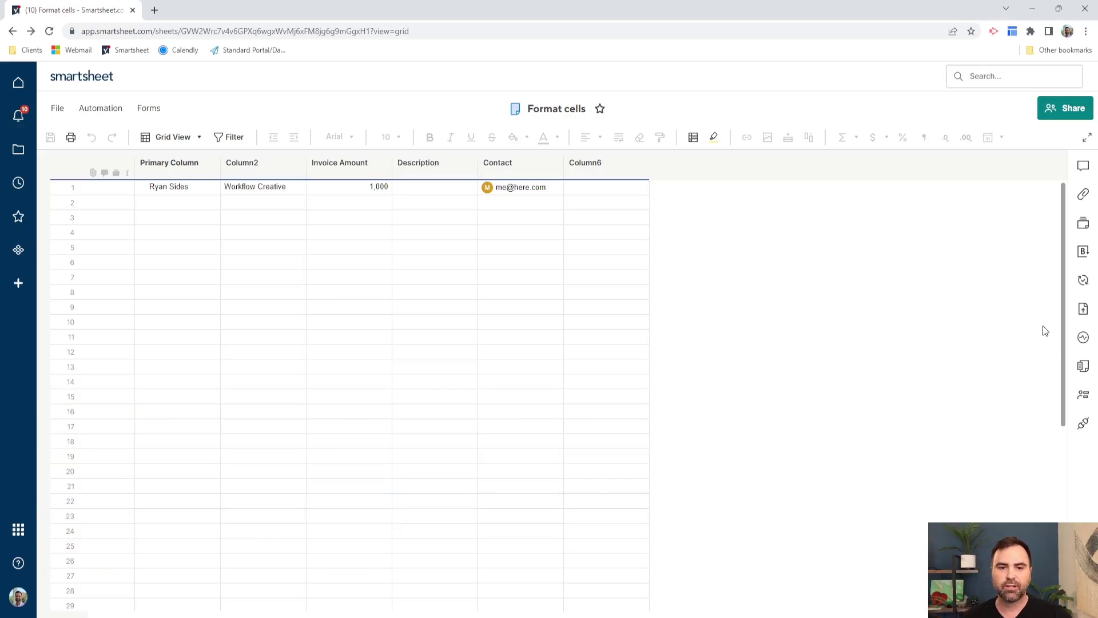
left_click(1080, 367)
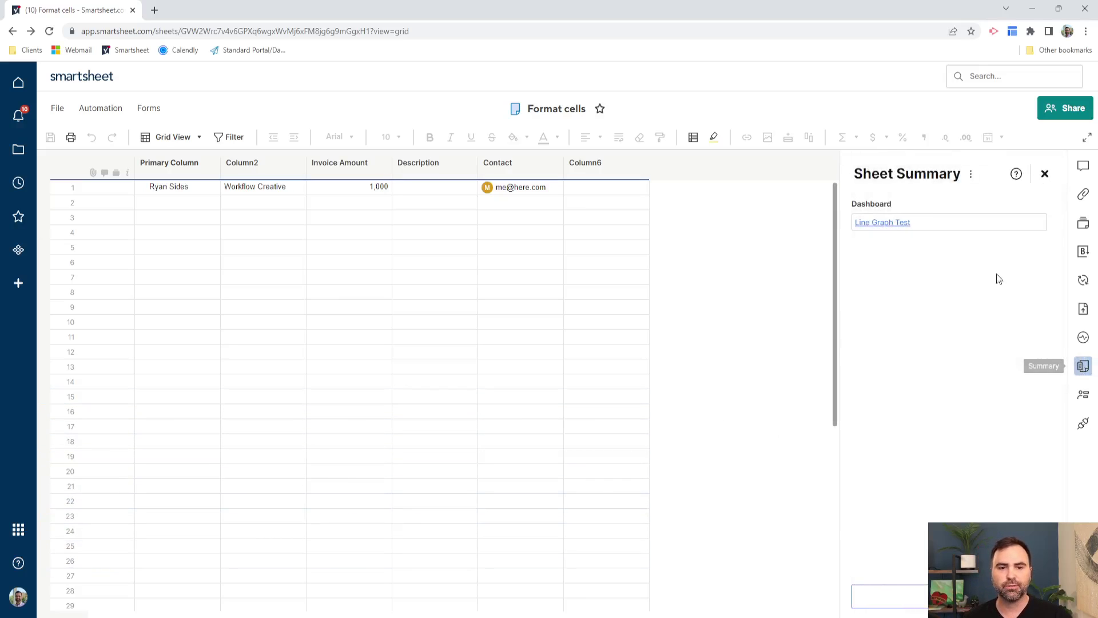
left_click(888, 224)
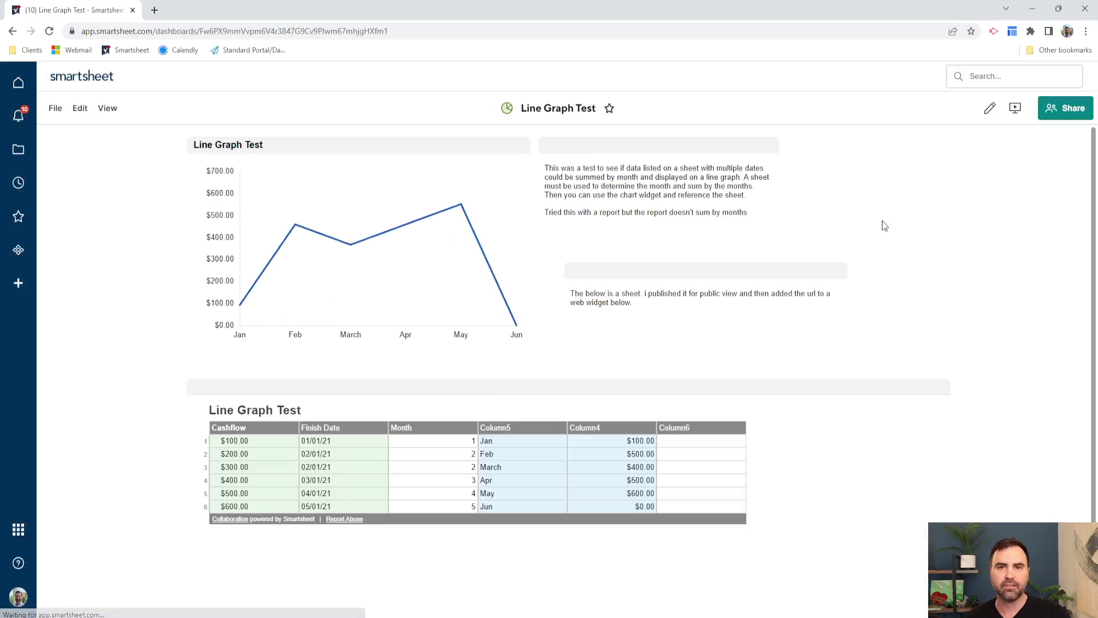
left_click(13, 32)
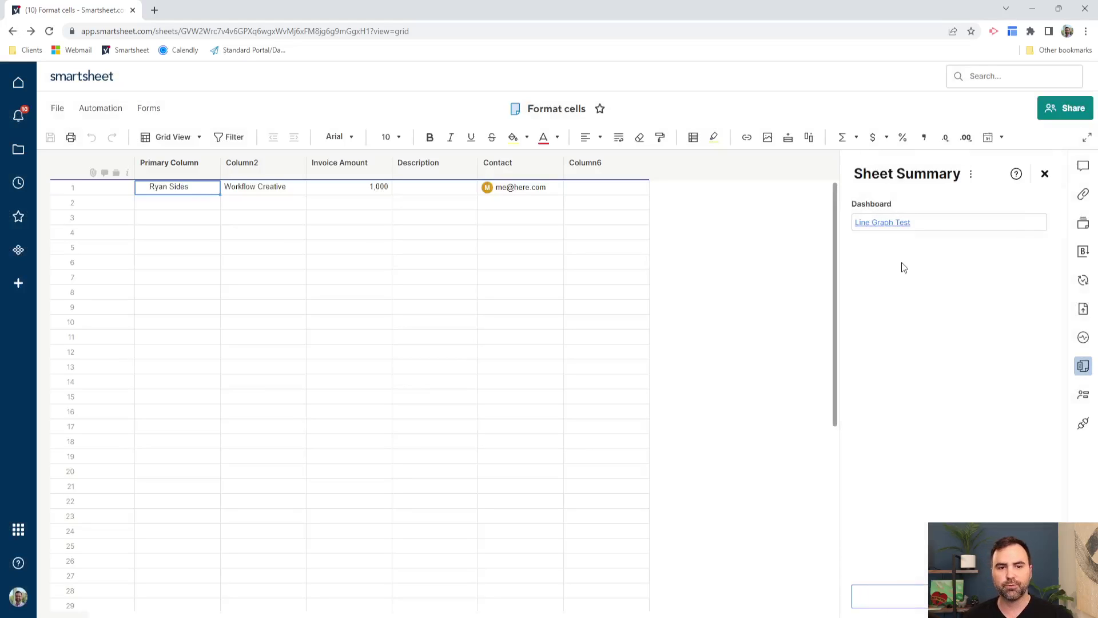